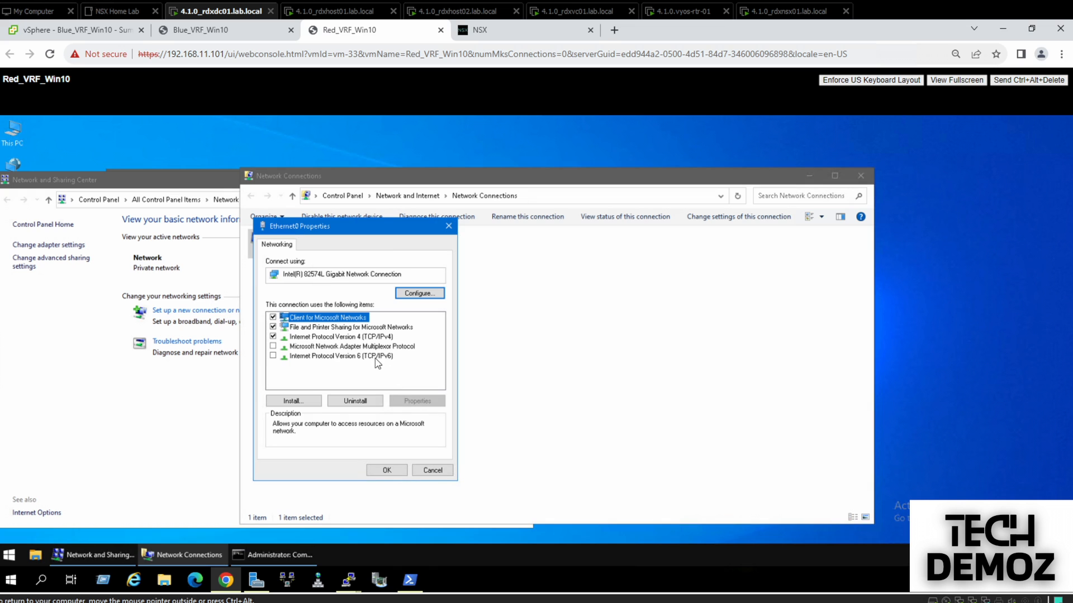
- Set Ethernet0's IPv4 address to 172.16.50.12 with default gateway 172.16.50.1 on Red_VRF_Win10, and close the network settings windows
{"action": "left_click", "coordinate": [363, 337]}
{"action": "left_click", "coordinate": [423, 402]}
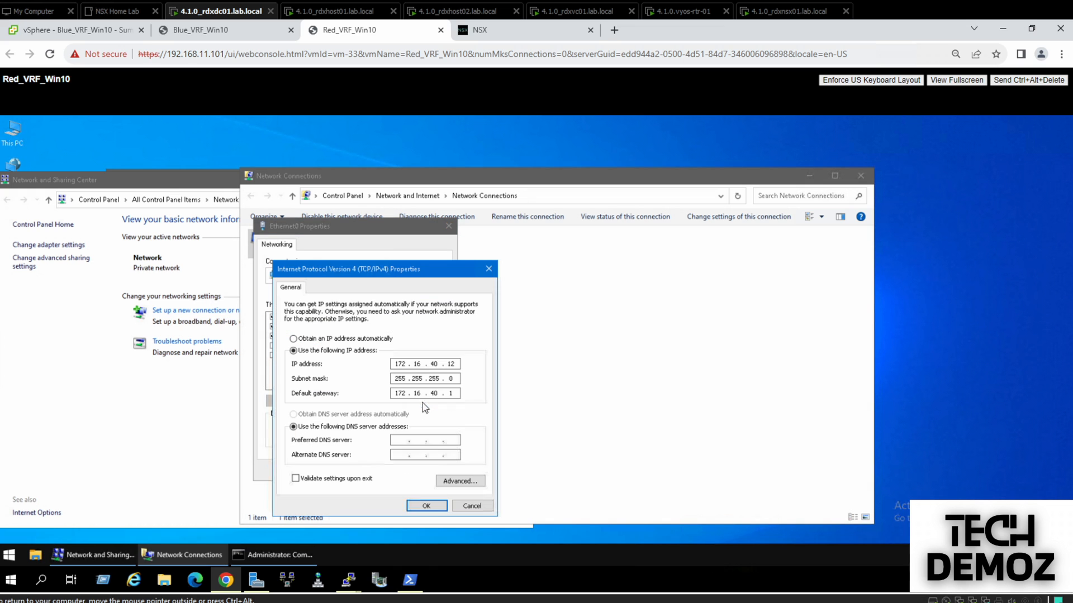
{"action": "left_click", "coordinate": [435, 364]}
{"action": "key", "text": "BackSpace"}
{"action": "key", "text": "BackSpace"}
{"action": "type", "text": "50"}
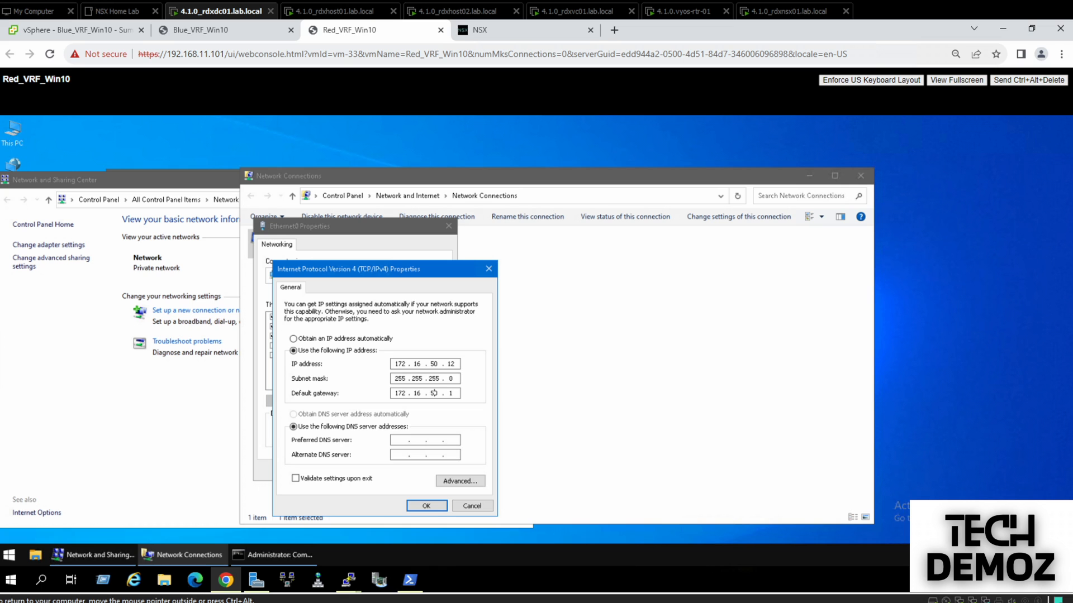
{"action": "left_click", "coordinate": [431, 505]}
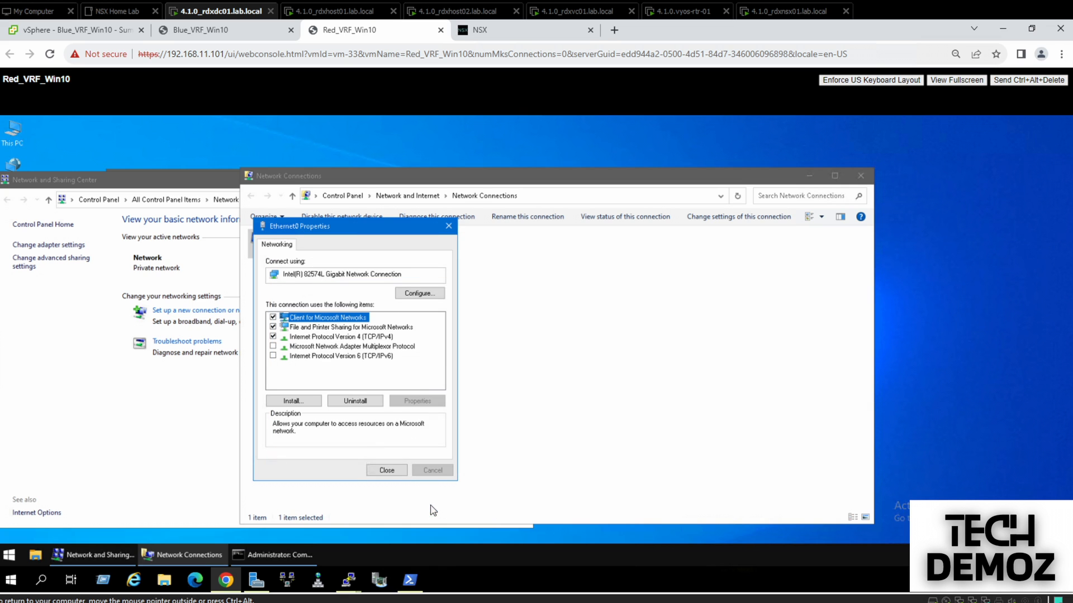
{"action": "left_click", "coordinate": [386, 471]}
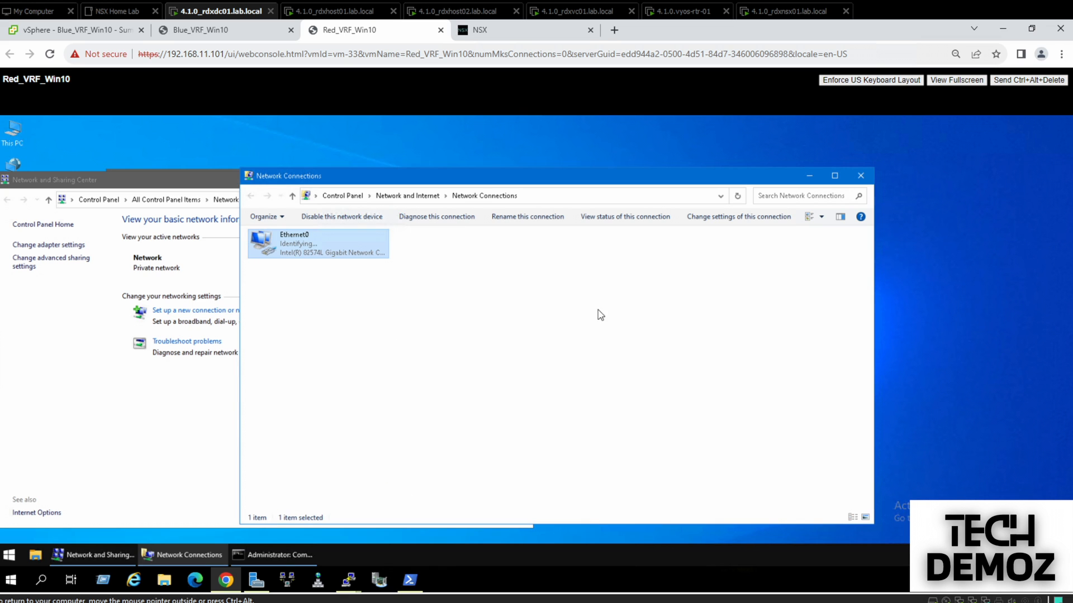
{"action": "left_click", "coordinate": [860, 176]}
{"action": "left_click", "coordinate": [519, 182]}
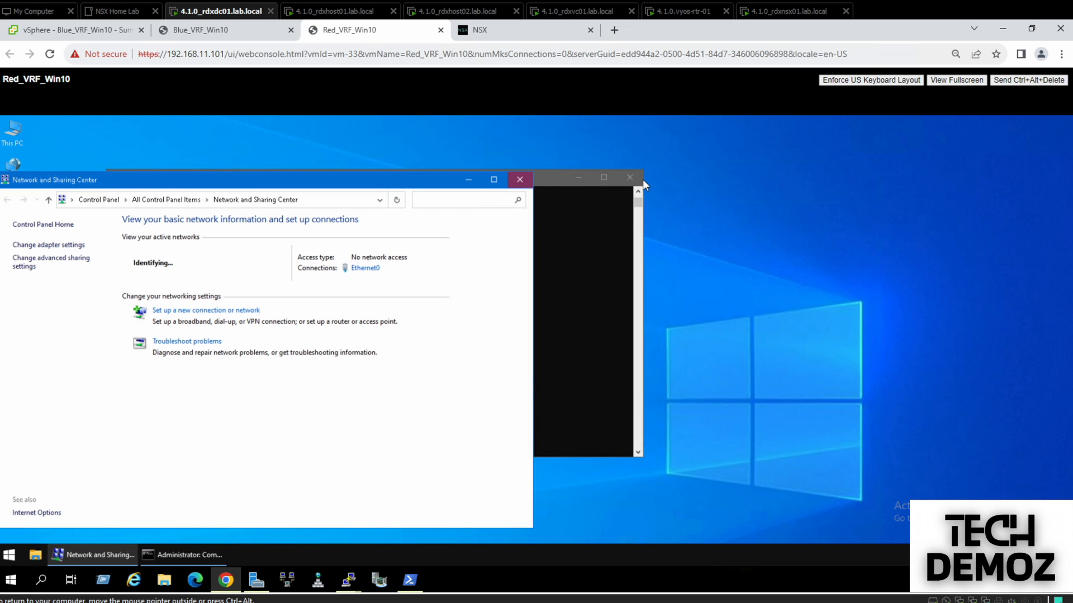
- Ping the gateway 172.16.50.1 from the Command Prompt on Red_VRF_Win10
{"action": "left_click", "coordinate": [441, 394]}
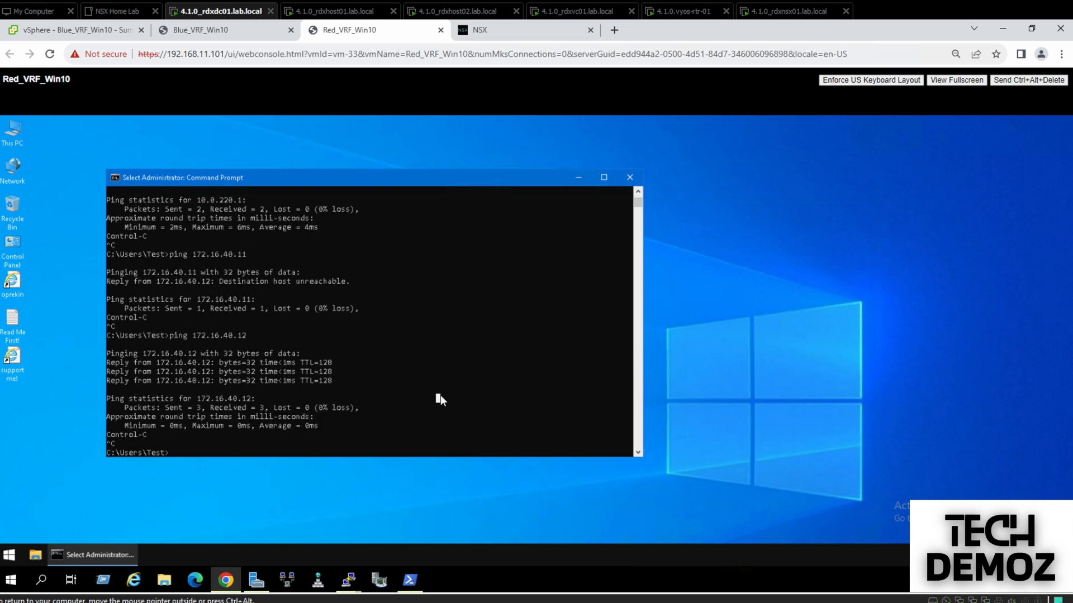
{"action": "key", "text": "Return"}
{"action": "key", "text": "Return"}
{"action": "key", "text": "Return"}
{"action": "key", "text": "Return"}
{"action": "key", "text": "Return"}
{"action": "type", "text": "ping "}
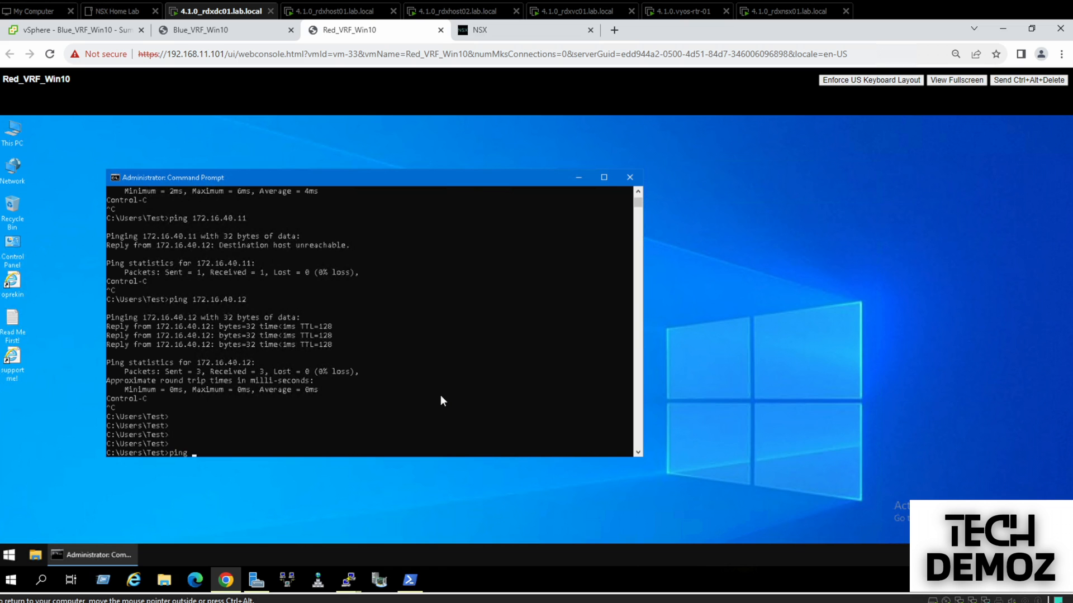
{"action": "type", "text": "172.16.40.12"}
{"action": "key", "text": "BackSpace"}
{"action": "type", "text": "5"}
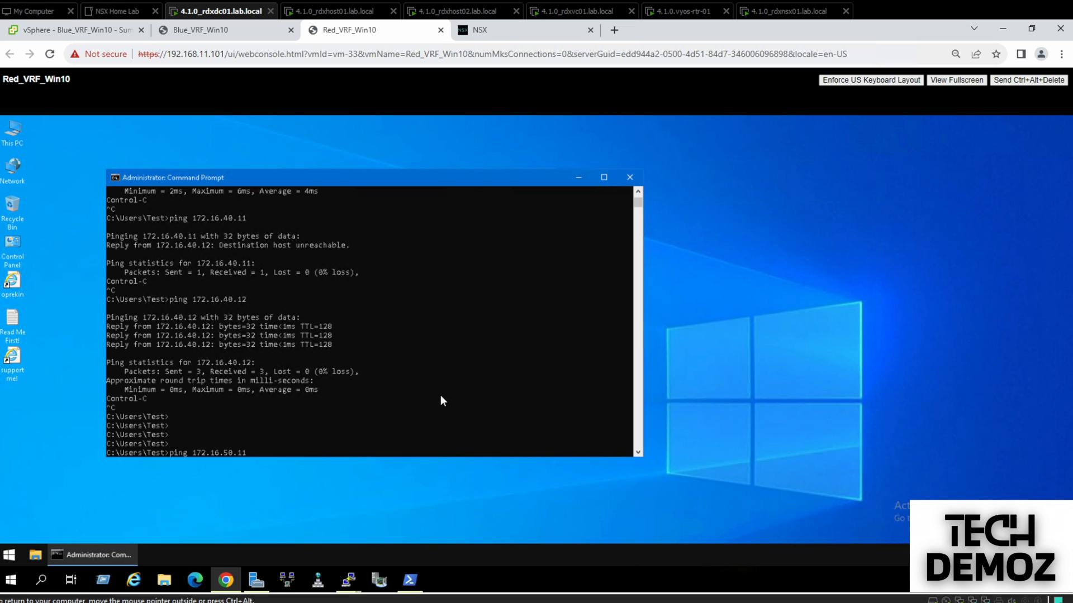
{"action": "key", "text": "BackSpace"}
{"action": "key", "text": "Return"}
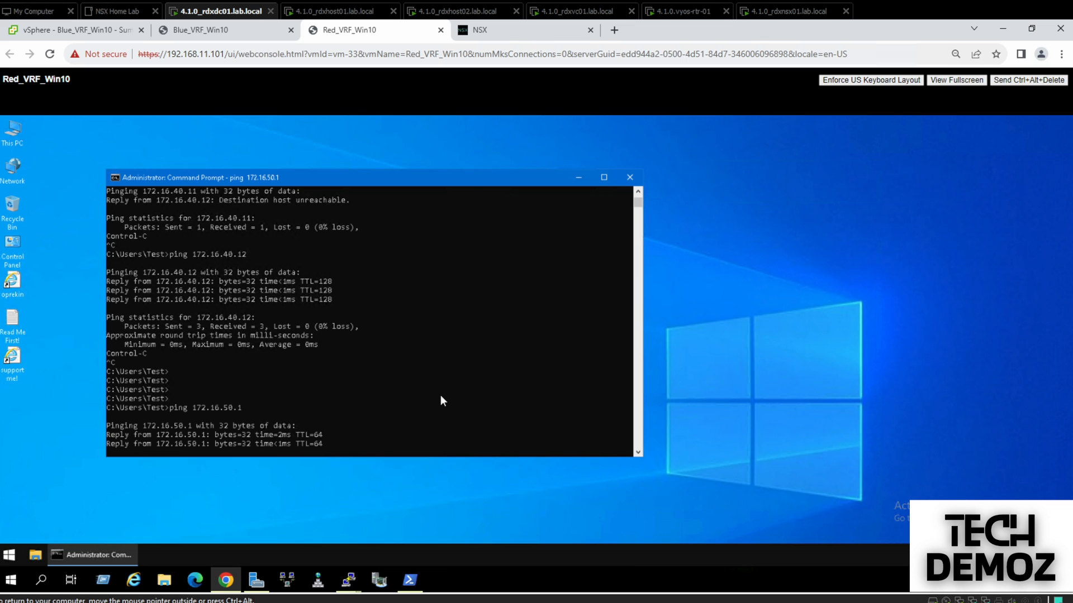
{"action": "key", "text": "ctrl+c"}
- Ping 10.0.220.1 from Red_VRF_Win10 to test its external connectivity
{"action": "type", "text": "pi"}
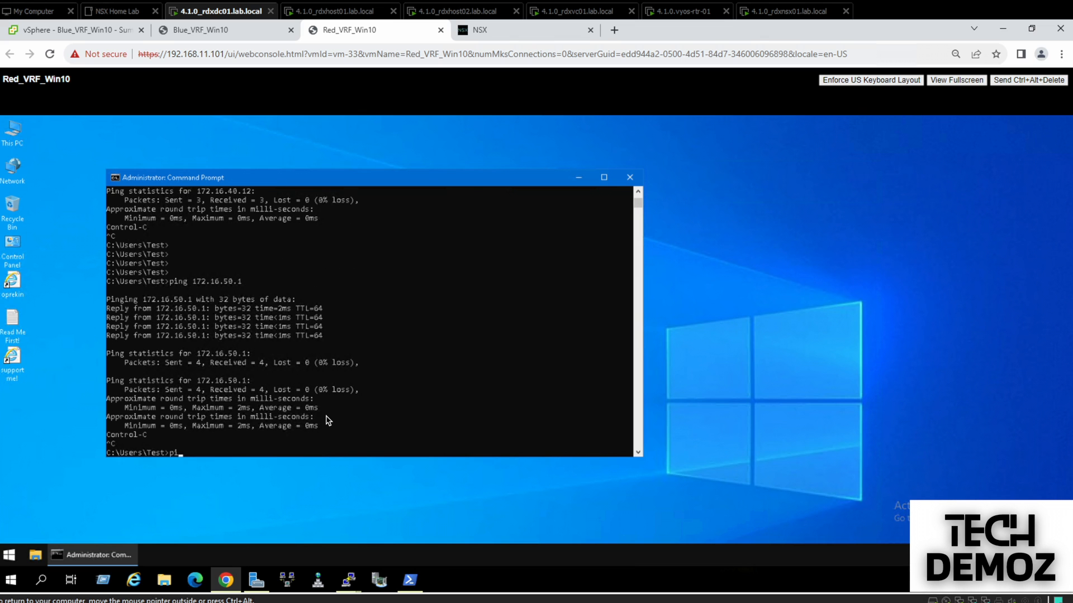
{"action": "type", "text": "ng 10.0.220.1"}
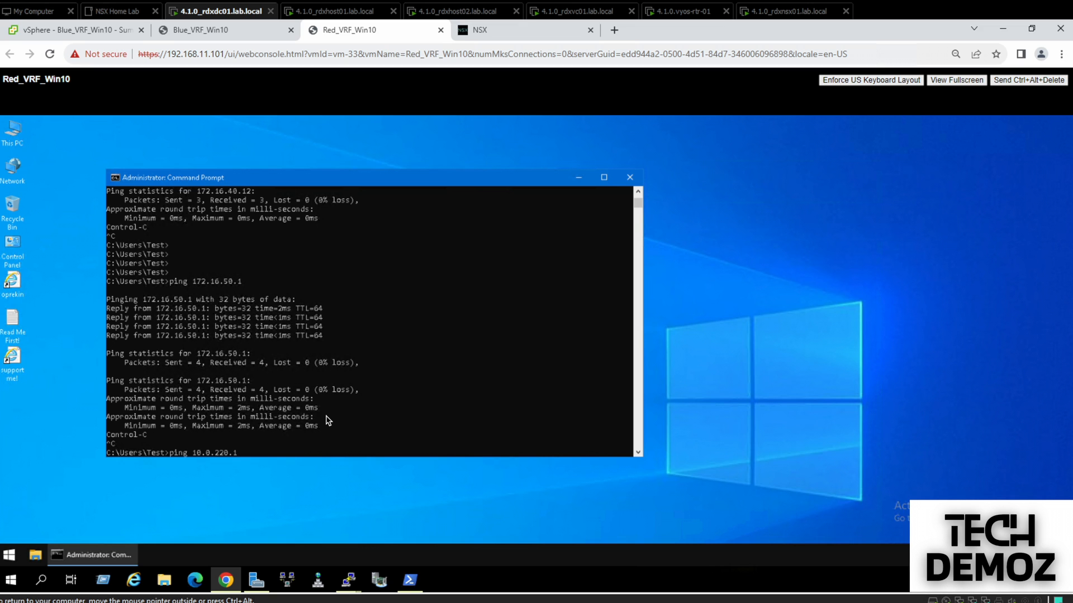
{"action": "key", "text": "Return"}
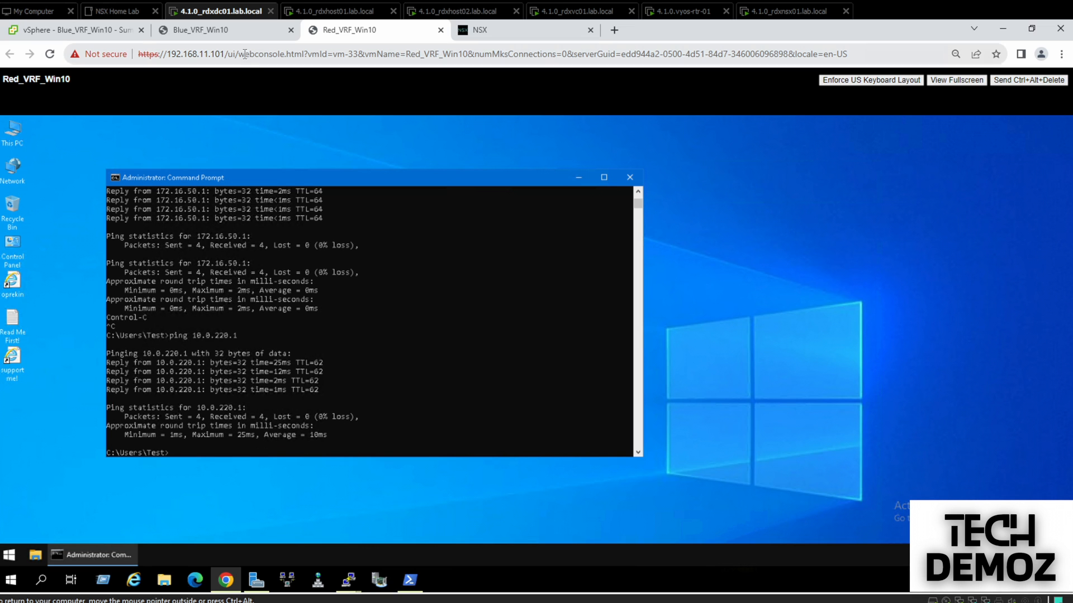
- Rerun the continuous ping to 10.0.210.1 on Blue_VRF_Win10 and stop it after a few replies
{"action": "left_click", "coordinate": [230, 32]}
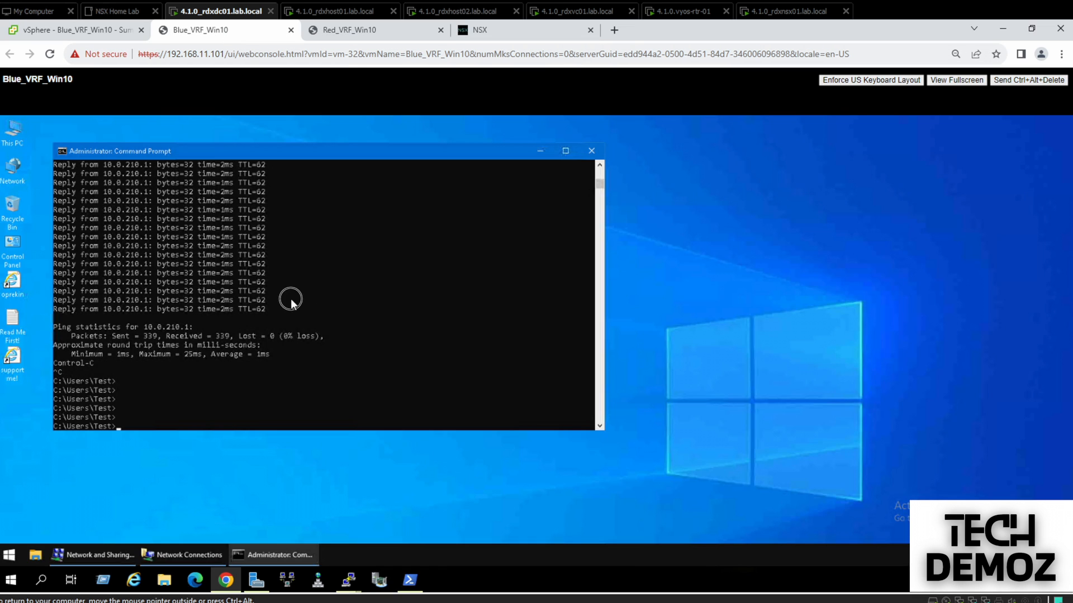
{"action": "left_click", "coordinate": [291, 298]}
{"action": "key", "text": "Up"}
{"action": "key", "text": "Return"}
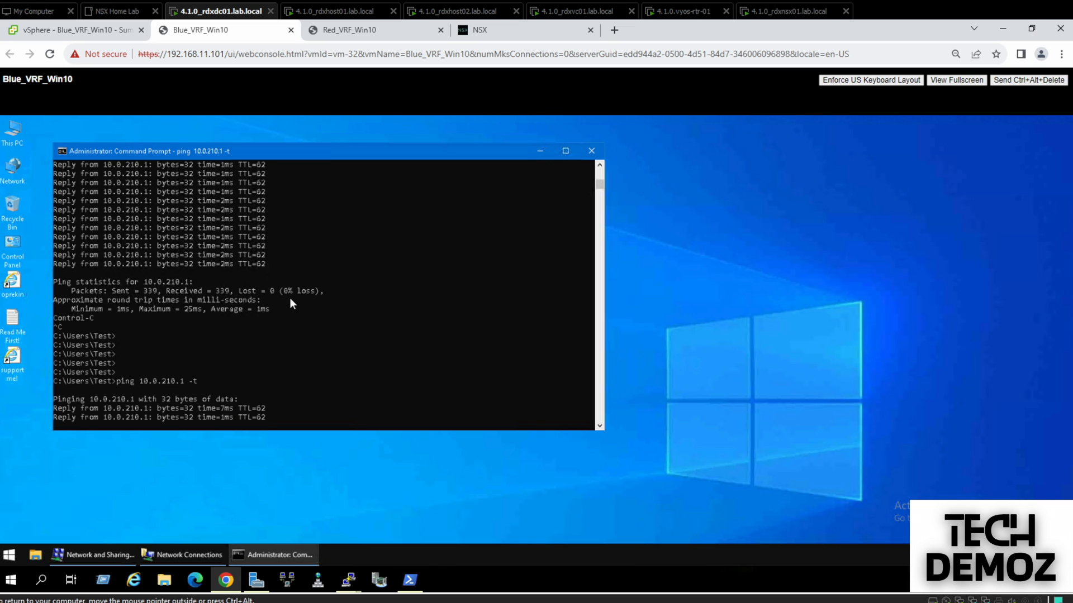
{"action": "key", "text": "ctrl+c"}
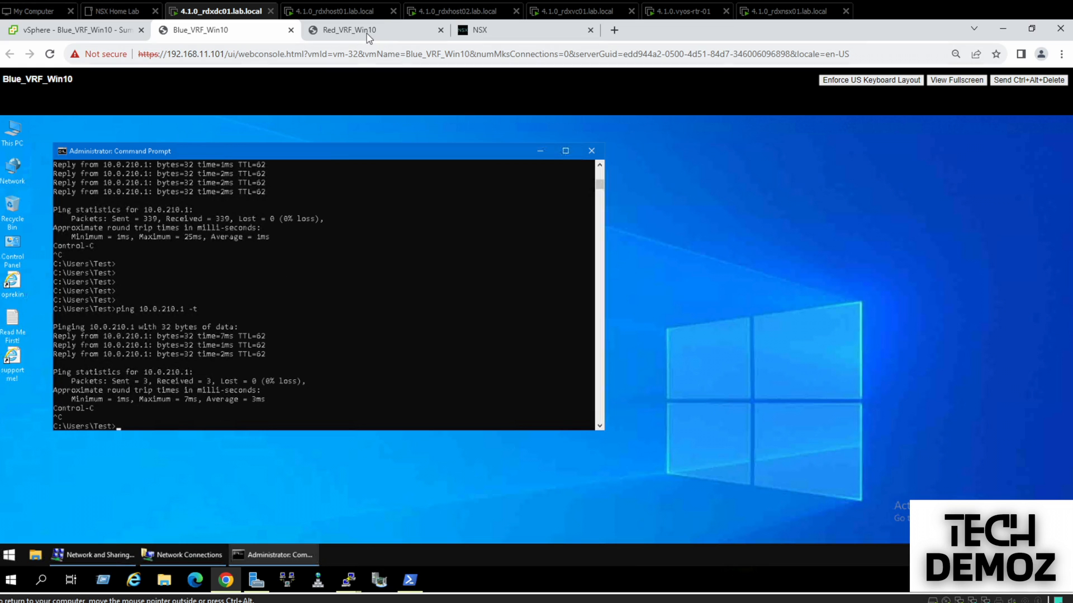
- Display the IP configuration of Red_VRF_Win10 with ipconfig
{"action": "left_click", "coordinate": [349, 30]}
{"action": "type", "text": "ipconfig"}
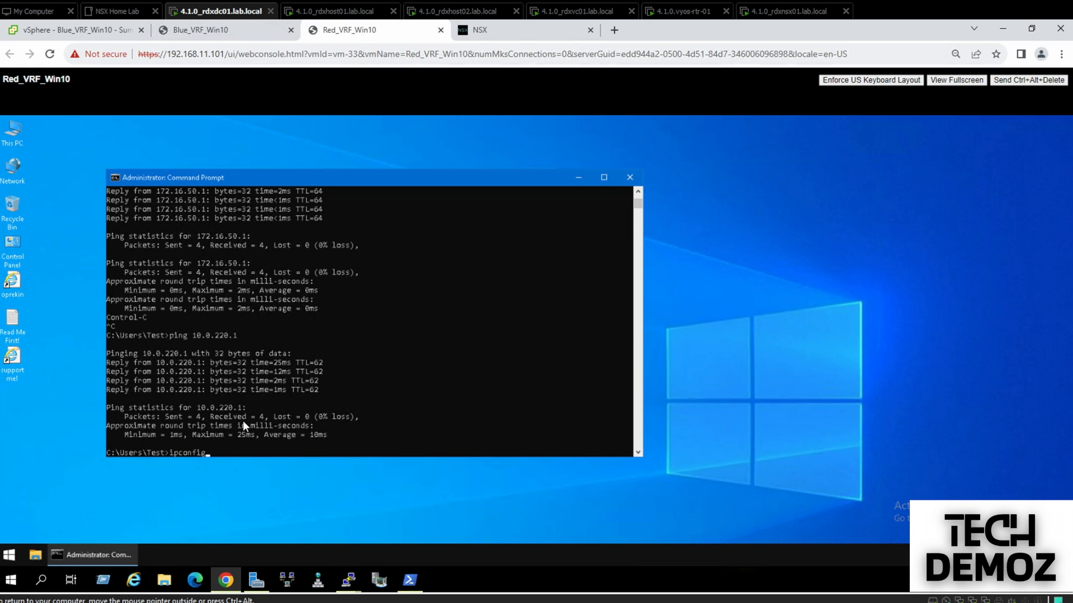
{"action": "key", "text": "Return"}
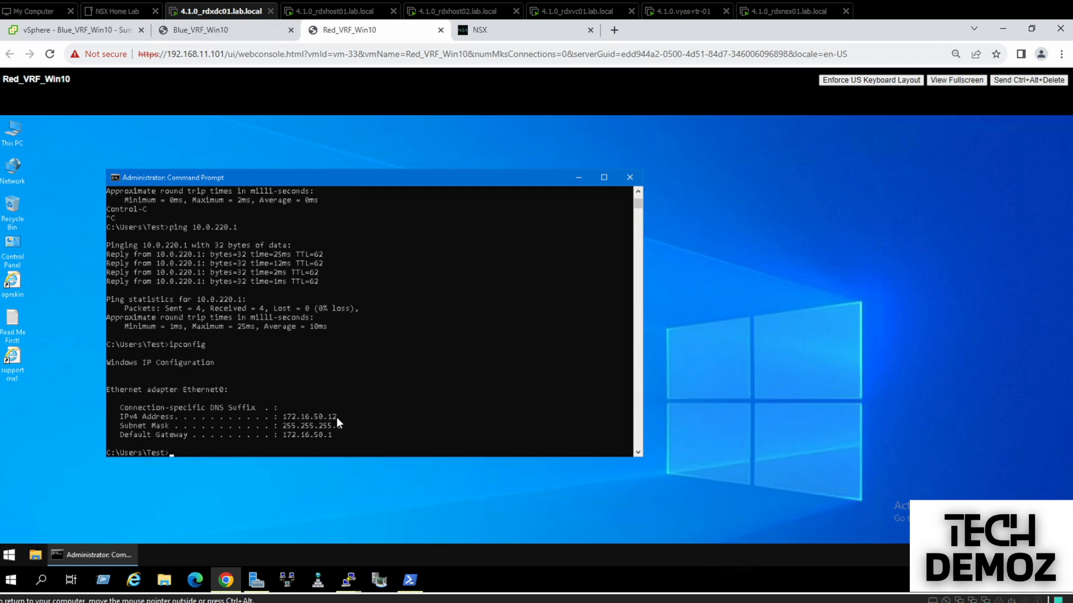
- Display the IP configuration of Blue_VRF_Win10 with ipconfig
{"action": "left_click", "coordinate": [201, 29]}
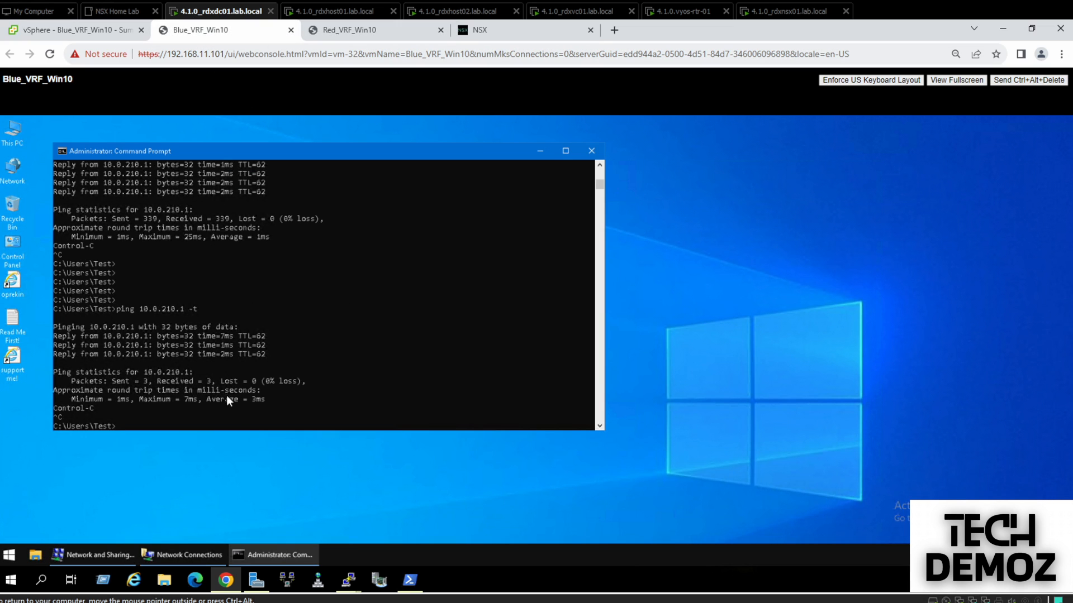
{"action": "type", "text": "ipconfig"}
{"action": "key", "text": "Return"}
{"action": "key", "text": "Up"}
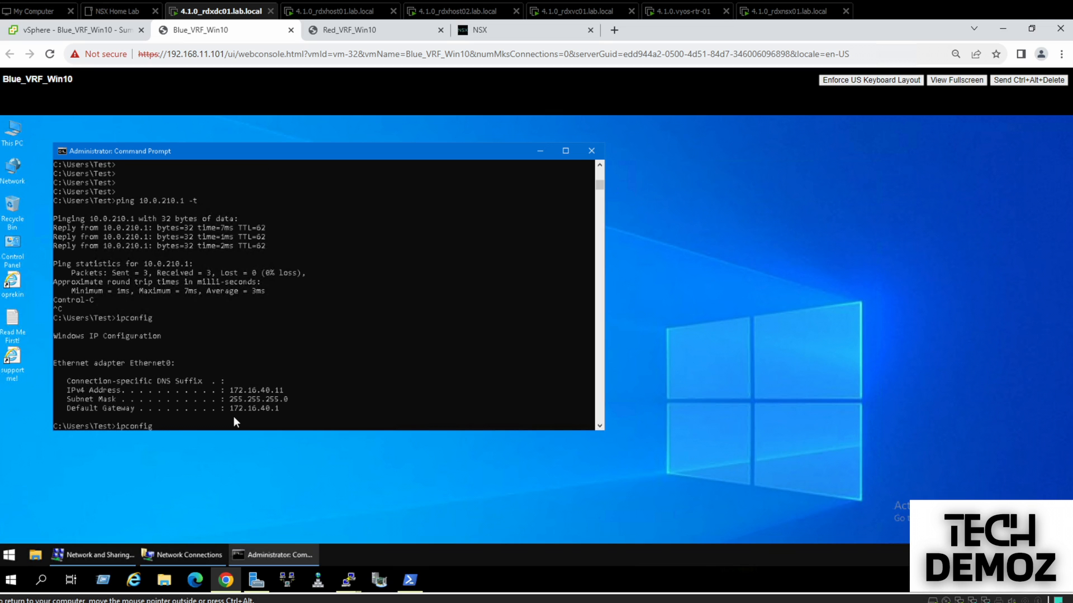
{"action": "type", "text": "ping"}
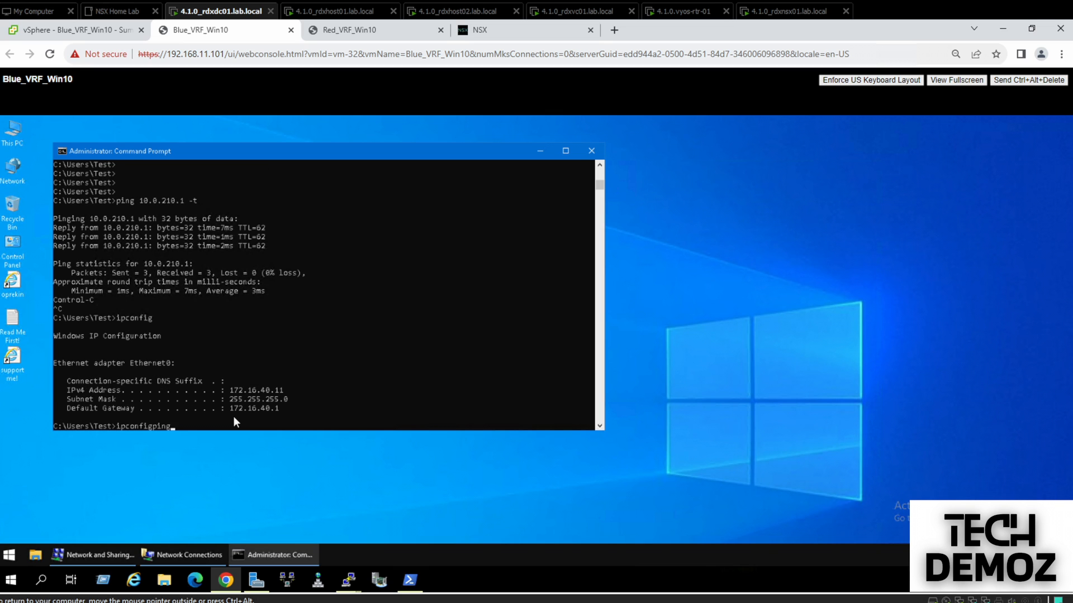
{"action": "key", "text": "BackSpace"}
{"action": "key", "text": "BackSpace"}
{"action": "key", "text": "BackSpace"}
{"action": "key", "text": "BackSpace"}
{"action": "key", "text": "BackSpace"}
{"action": "key", "text": "BackSpace"}
{"action": "key", "text": "BackSpace"}
{"action": "key", "text": "BackSpace"}
{"action": "key", "text": "BackSpace"}
{"action": "key", "text": "BackSpace"}
{"action": "key", "text": "BackSpace"}
{"action": "key", "text": "BackSpace"}
- Ping the Red VM's address 172.16.50.12 from Blue_VRF_Win10 to test reachability between the VRFs
{"action": "type", "text": "ping 172.1"}
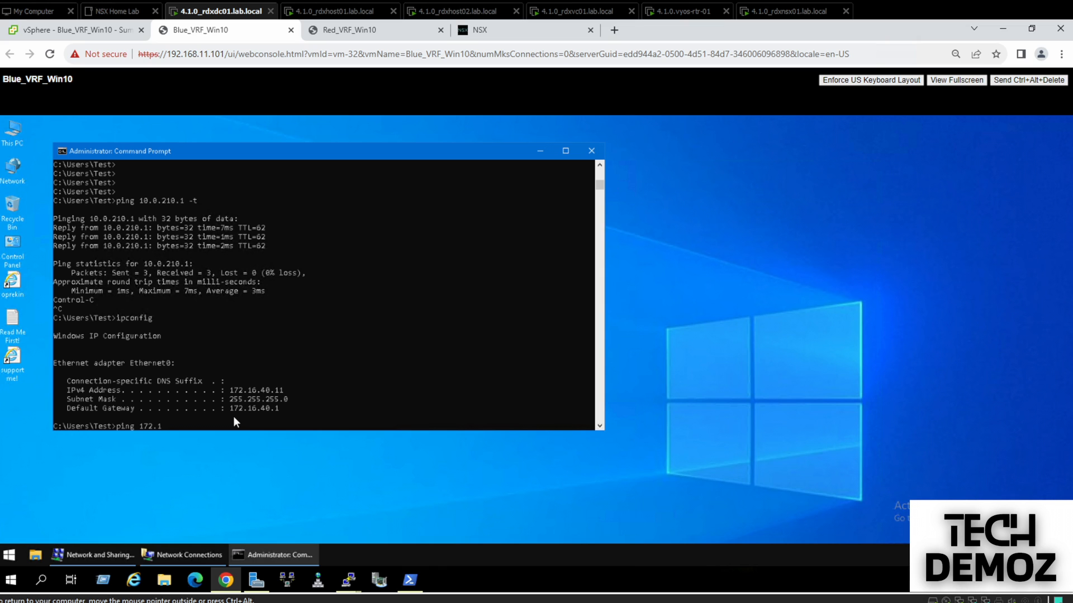
{"action": "type", "text": "6.50.12"}
{"action": "key", "text": "Return"}
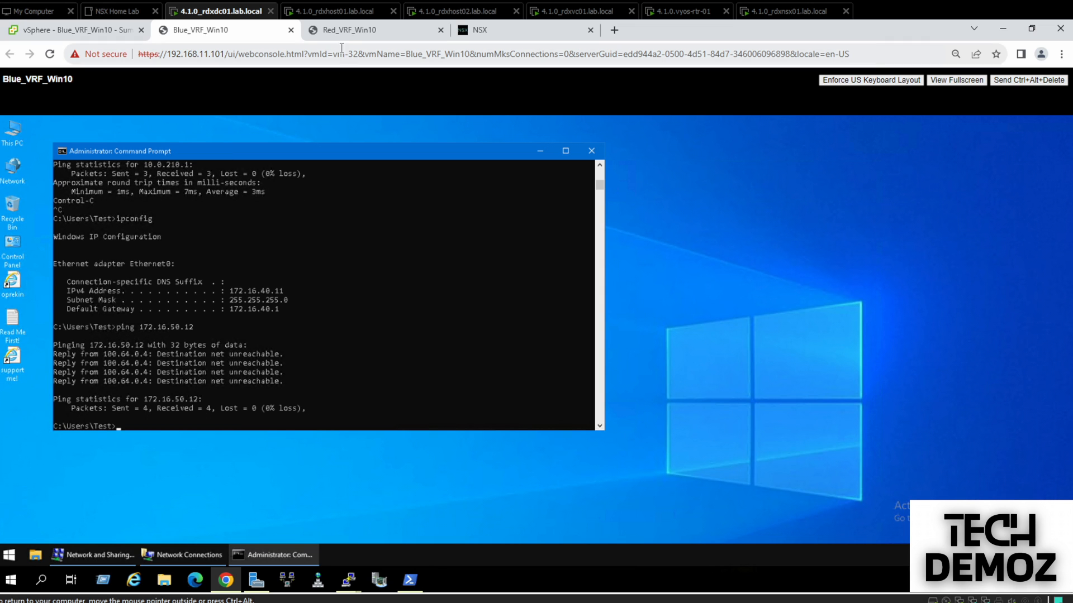
- Ping the Blue VM's address 172.16.40.11 from Red_VRF_Win10
{"action": "left_click", "coordinate": [343, 30]}
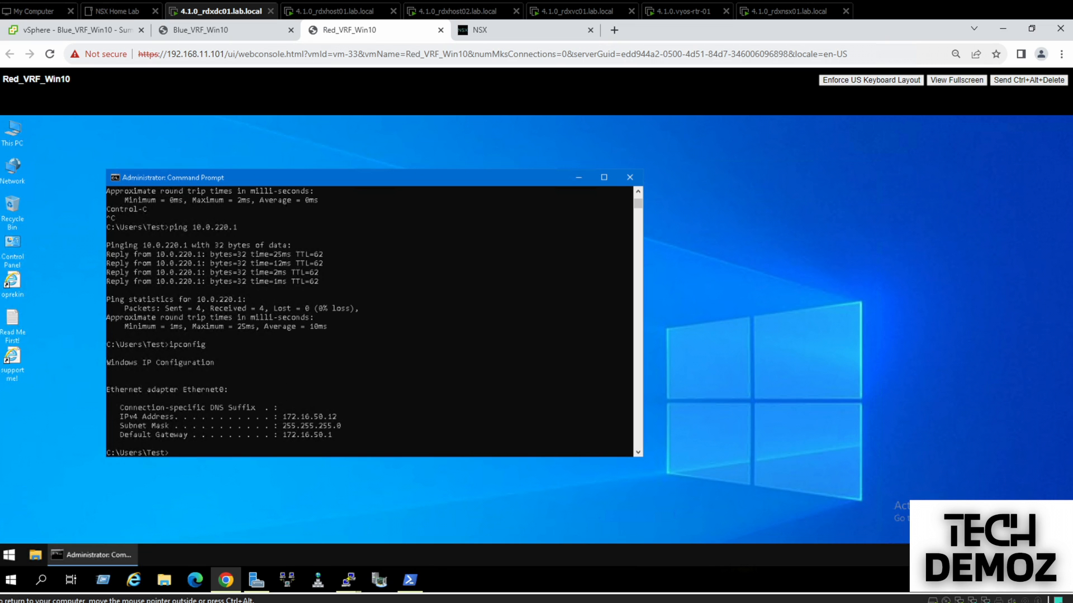
{"action": "type", "text": "pin g"}
{"action": "key", "text": "BackSpace"}
{"action": "key", "text": "BackSpace"}
{"action": "type", "text": "g"}
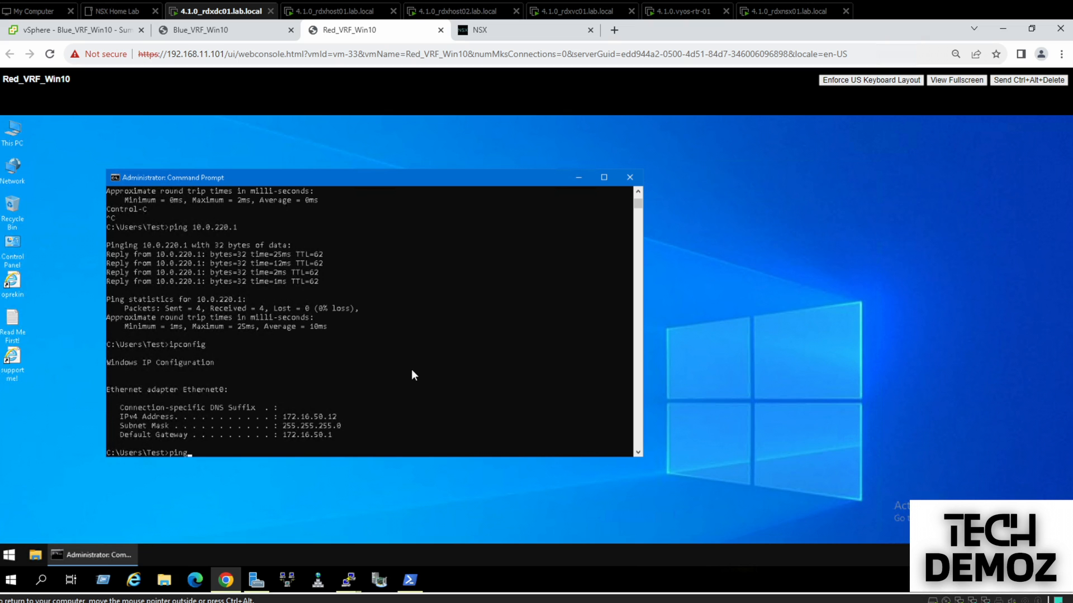
{"action": "type", "text": " 172.16.40.11"}
{"action": "key", "text": "Return"}
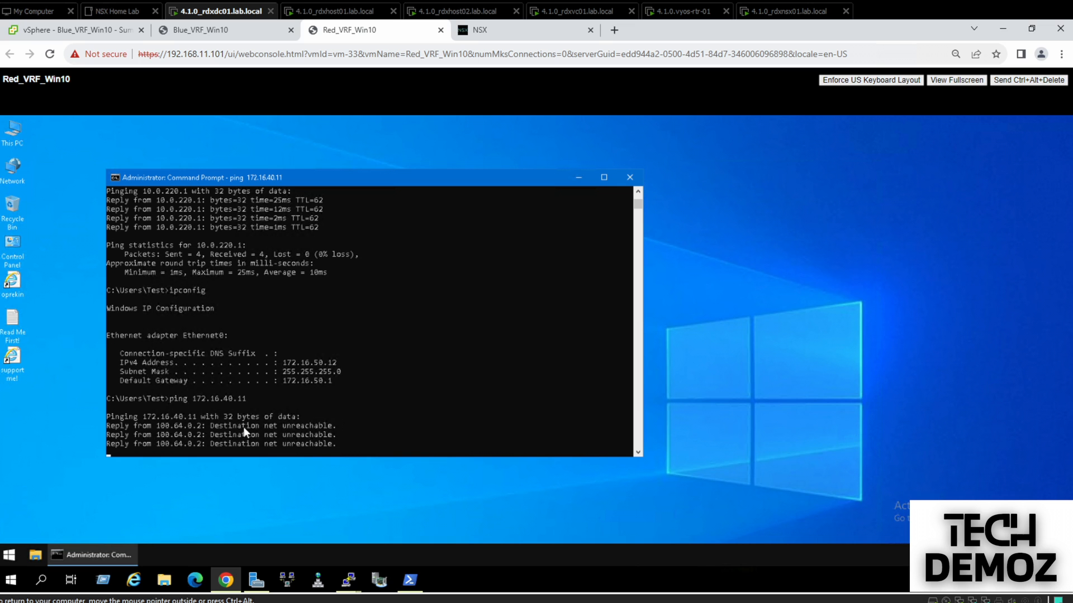
{"action": "key", "text": "Return"}
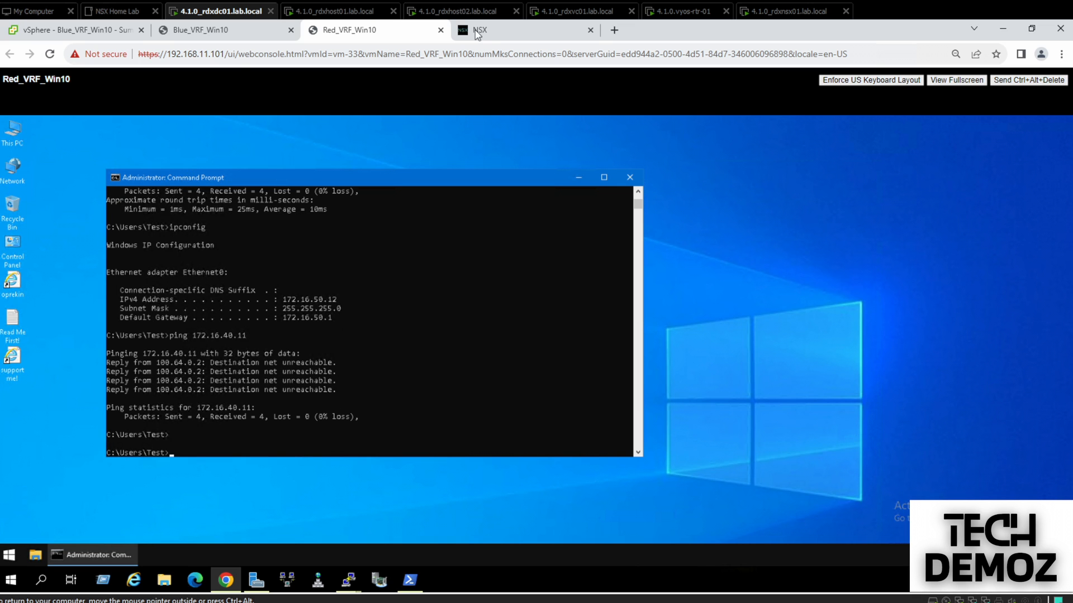
- Switch to NSX and show the unfiltered network topology
{"action": "left_click", "coordinate": [490, 33]}
{"action": "left_click", "coordinate": [58, 170]}
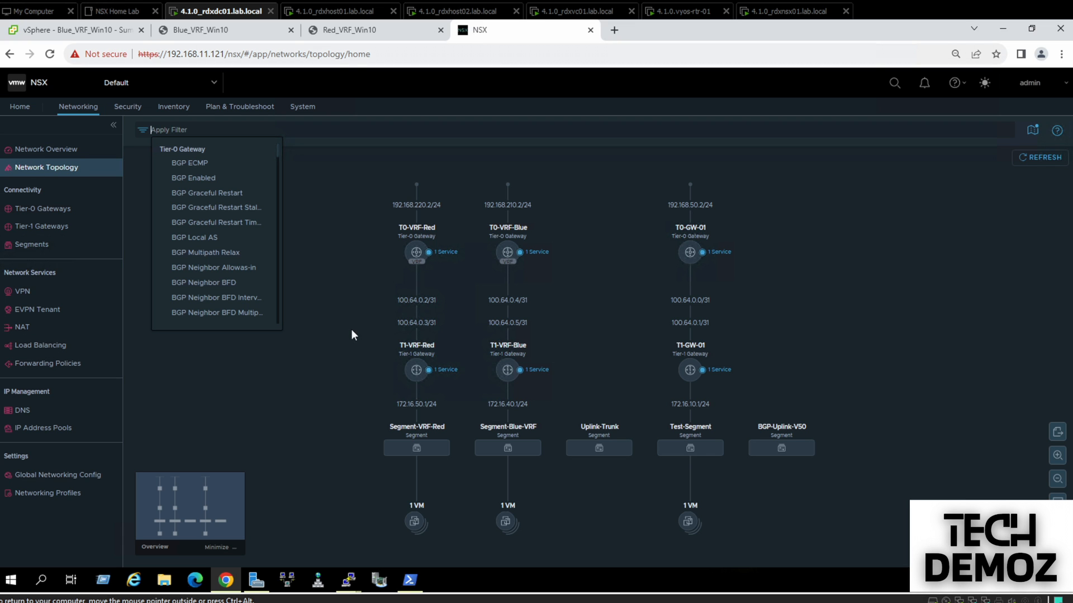
{"action": "left_click", "coordinate": [296, 374]}
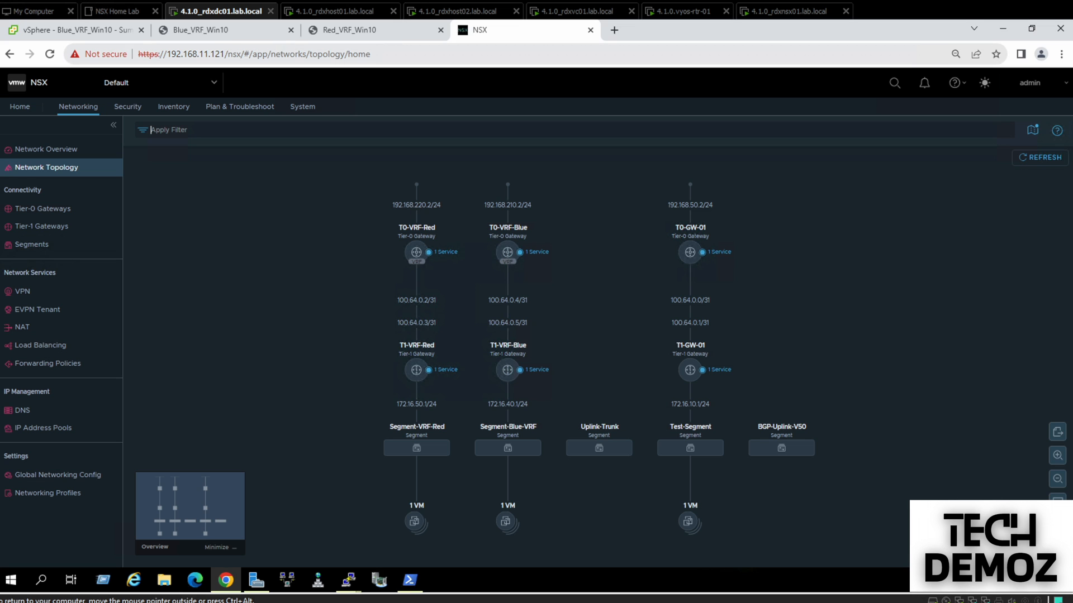
- Compare the Blue_VRF_Win10 ping replies with the Blue and Red segment, Tier-1 and Tier-0 VRF paths in the NSX topology
{"action": "left_click", "coordinate": [215, 31]}
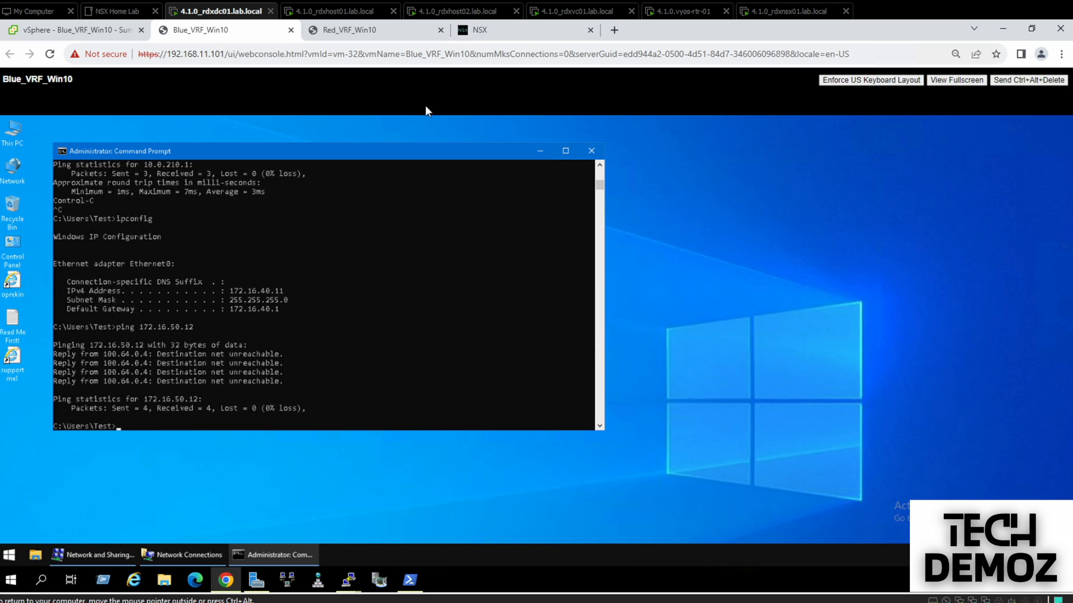
{"action": "left_click", "coordinate": [481, 30]}
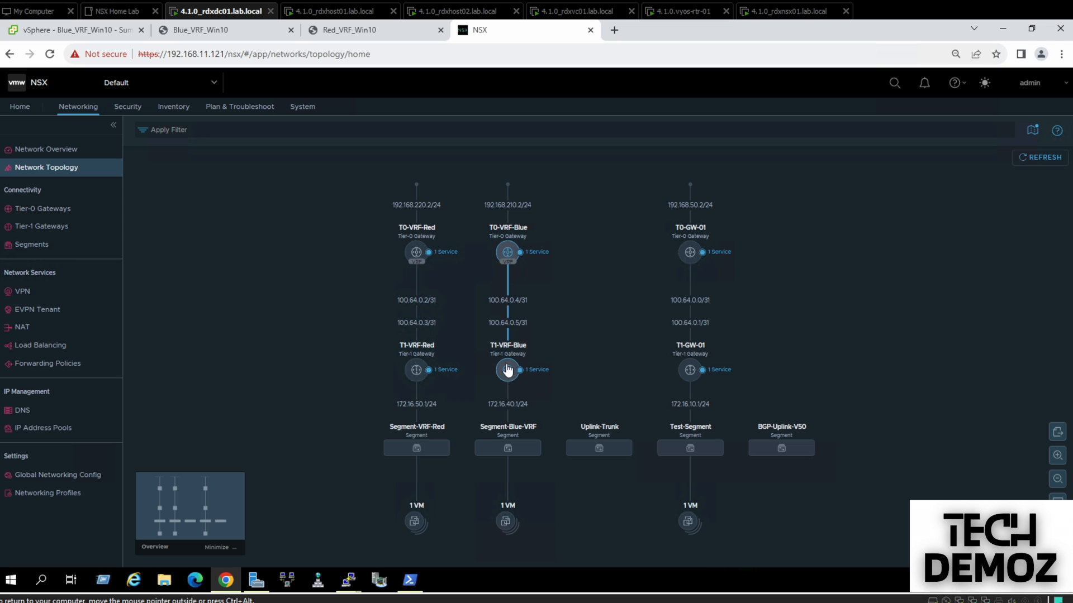
{"action": "mouse_move", "coordinate": [508, 262]}
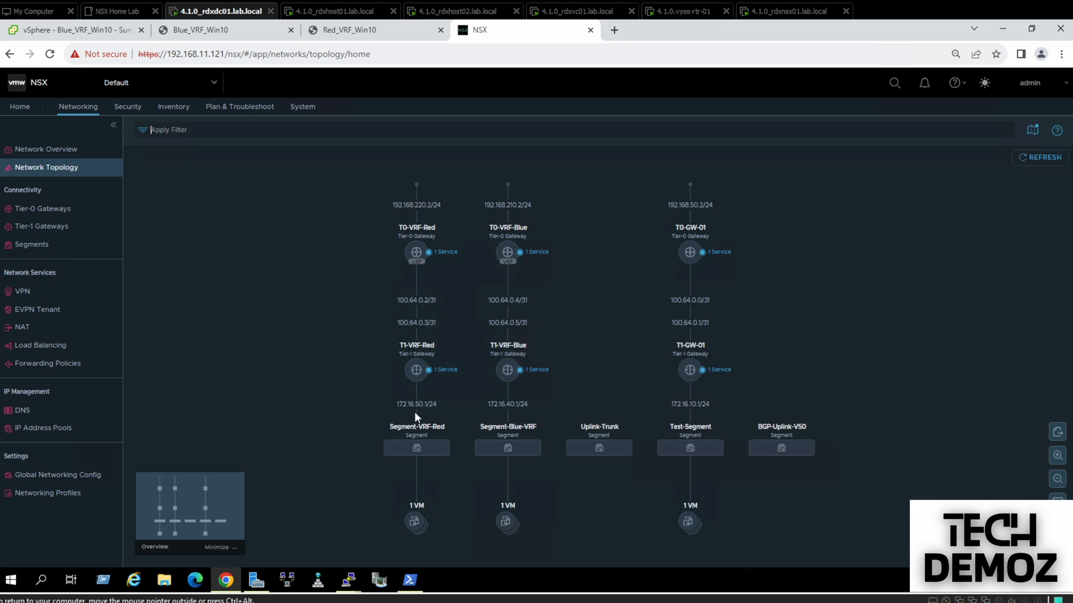
{"action": "mouse_move", "coordinate": [421, 457]}
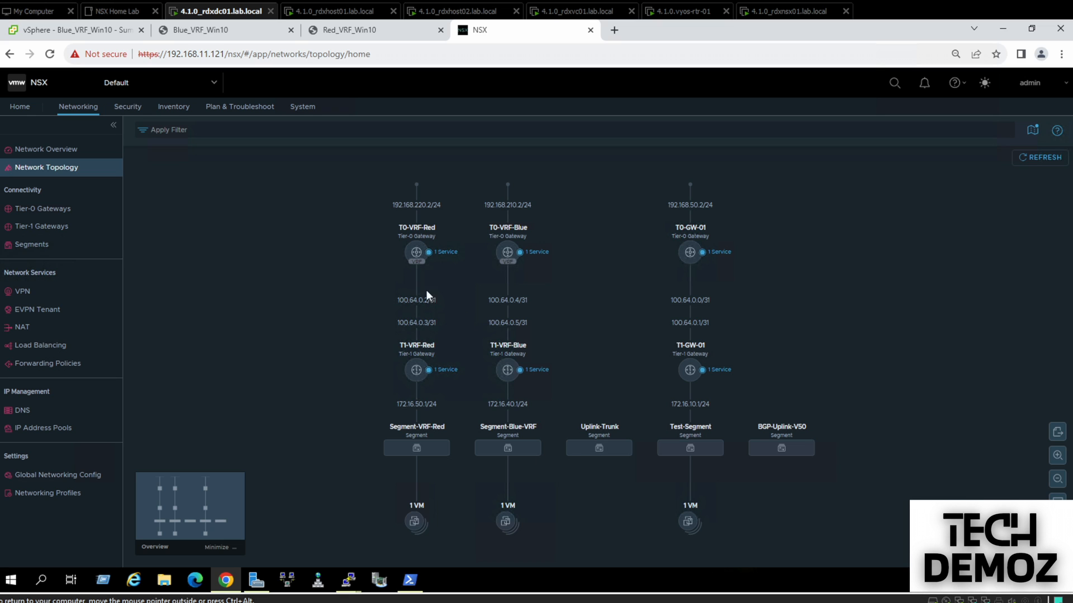
{"action": "mouse_move", "coordinate": [414, 255]}
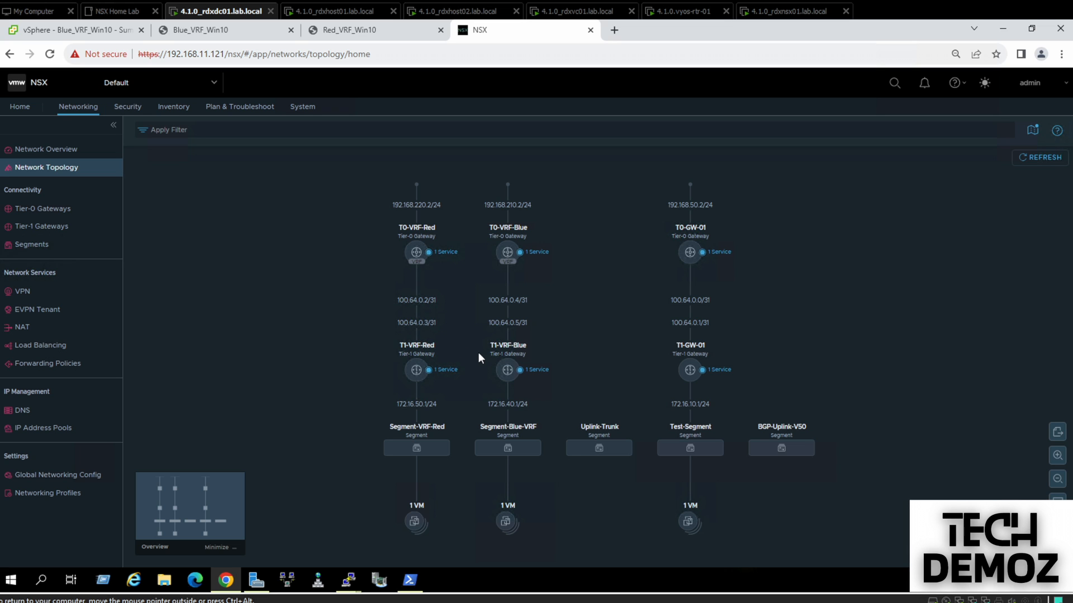
- Check the list of Tier-0 gateways in NSX and return to the network topology
{"action": "left_click", "coordinate": [38, 210]}
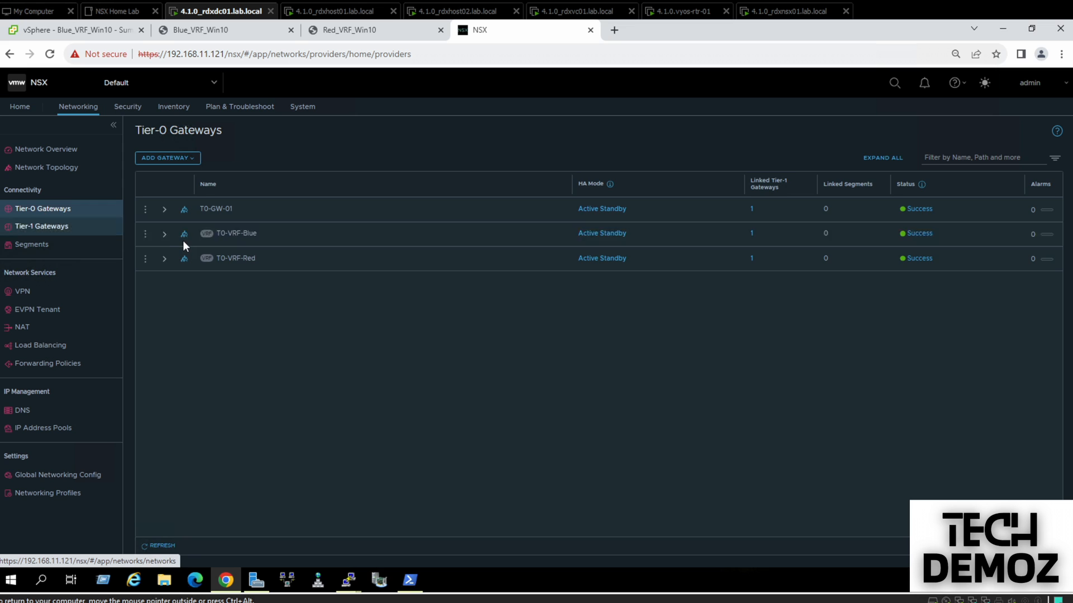
{"action": "left_click", "coordinate": [69, 171]}
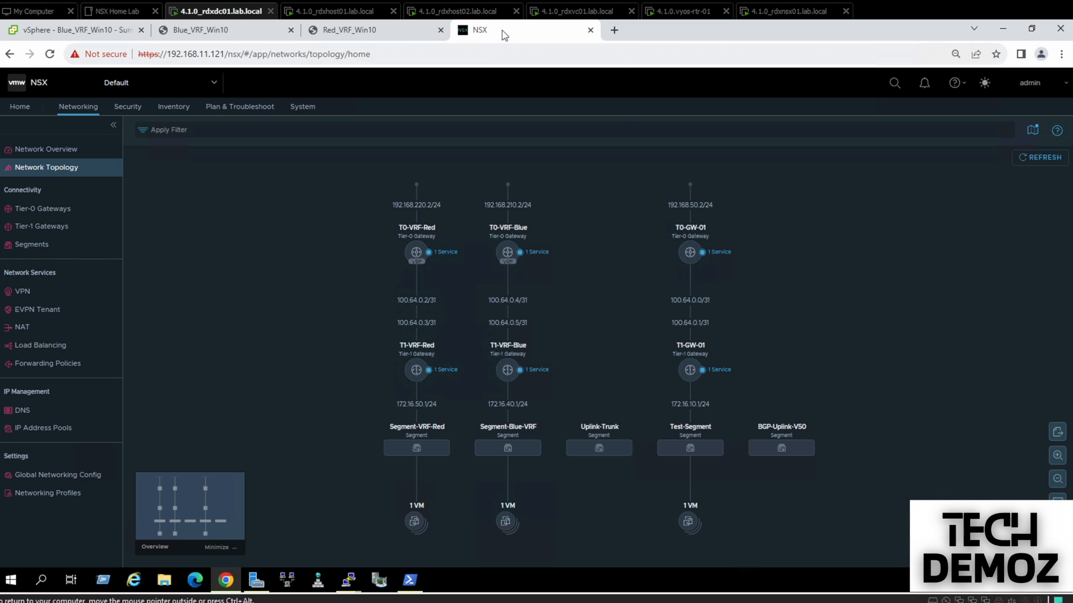
- Duplicate the NSX topology browser tab and show the Tier-0 gateways list in the copy
{"action": "right_click", "coordinate": [500, 31]}
{"action": "left_click", "coordinate": [531, 122]}
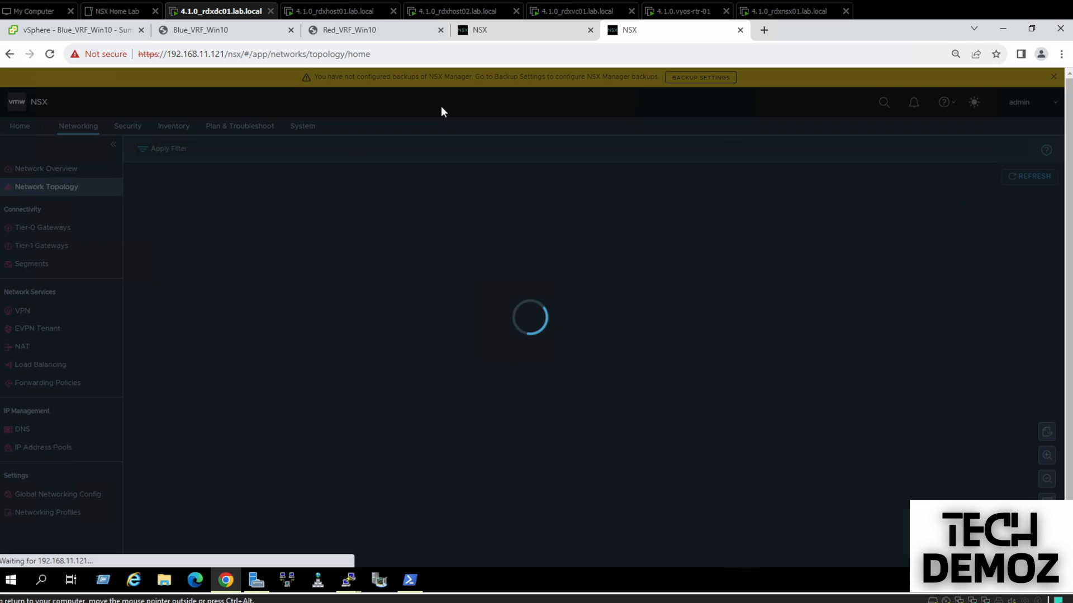
{"action": "left_click", "coordinate": [501, 34]}
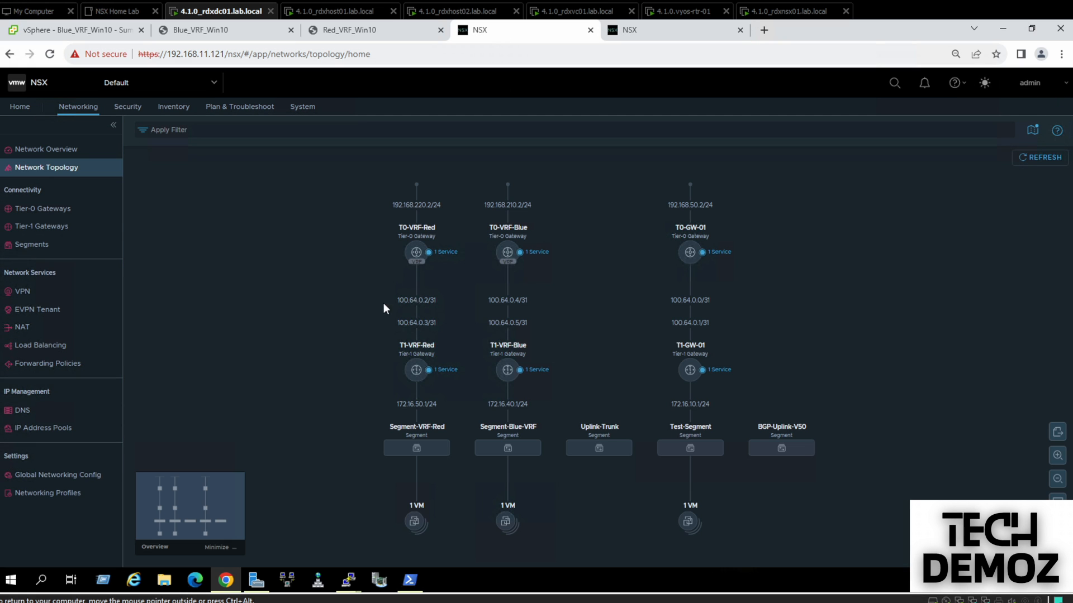
{"action": "left_click", "coordinate": [648, 34]}
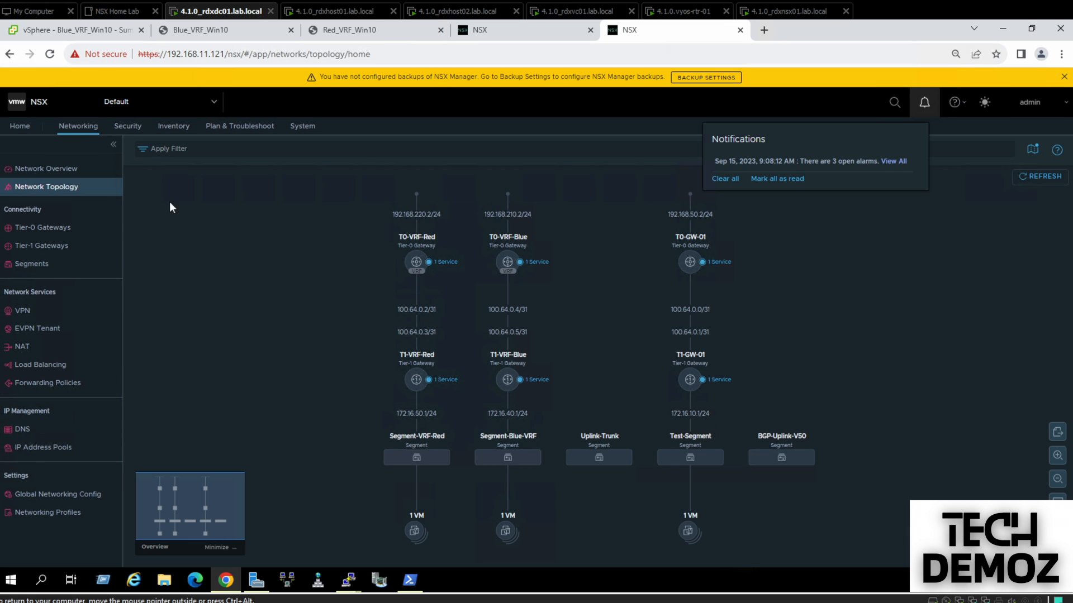
{"action": "left_click", "coordinate": [50, 230]}
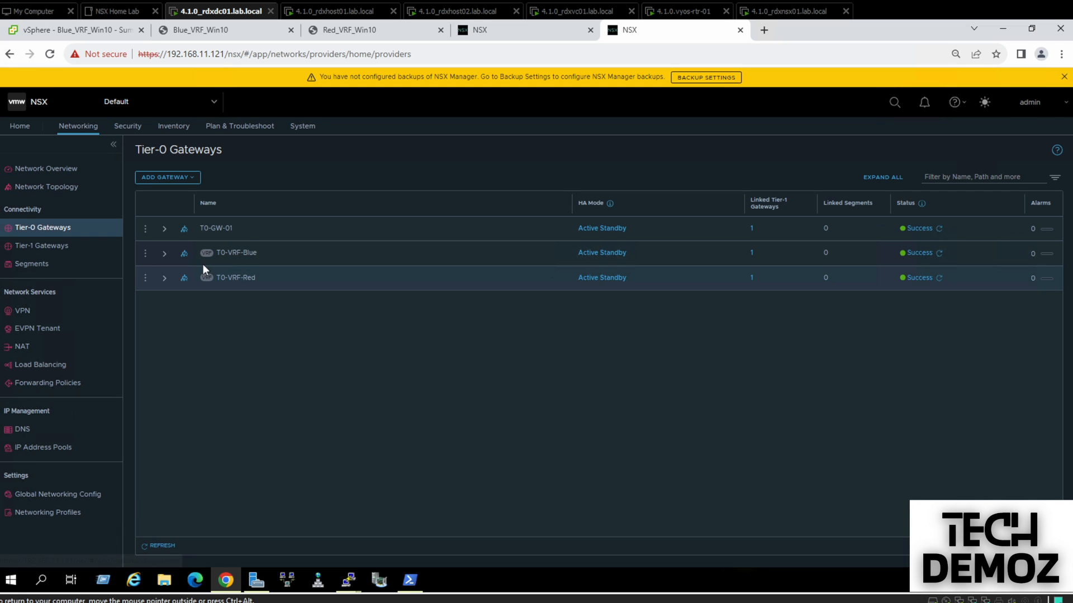
- Edit the T0-VRF-Blue gateway and open its static routes from the routing settings
{"action": "left_click", "coordinate": [145, 254]}
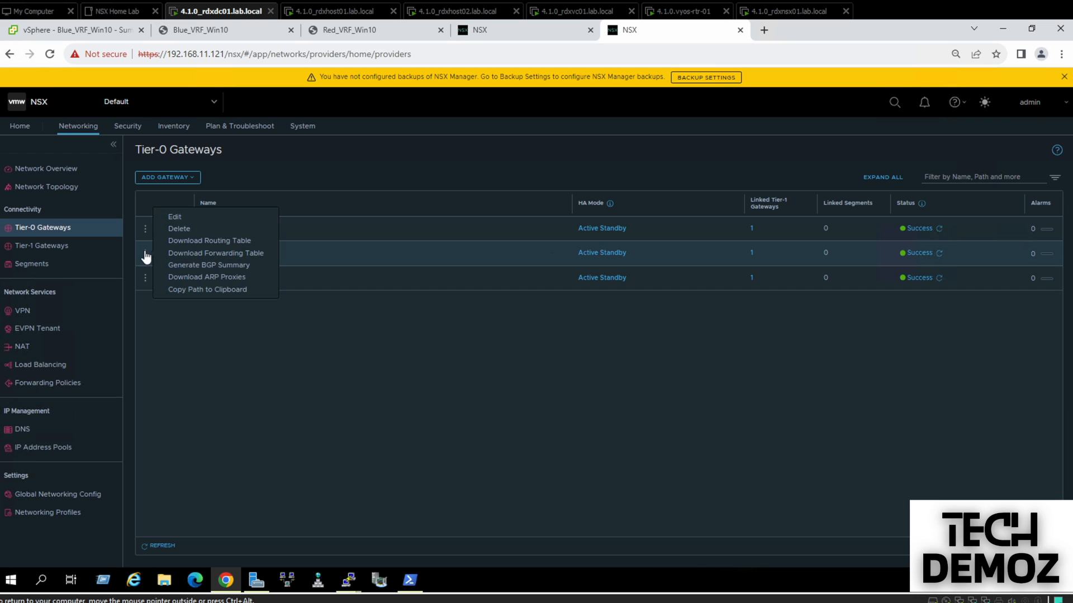
{"action": "left_click", "coordinate": [174, 218]}
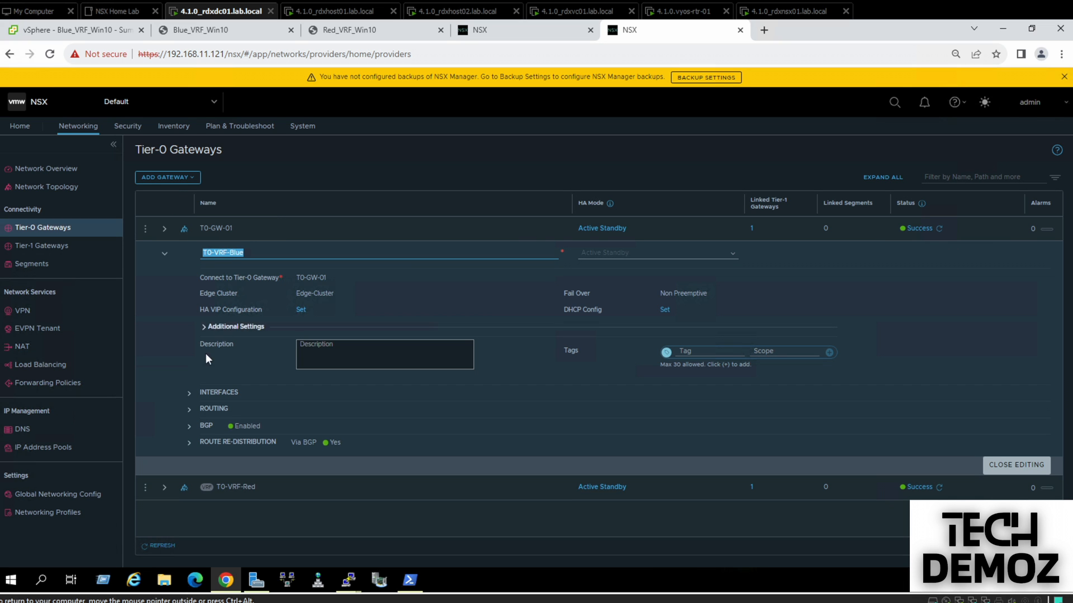
{"action": "left_click", "coordinate": [191, 410]}
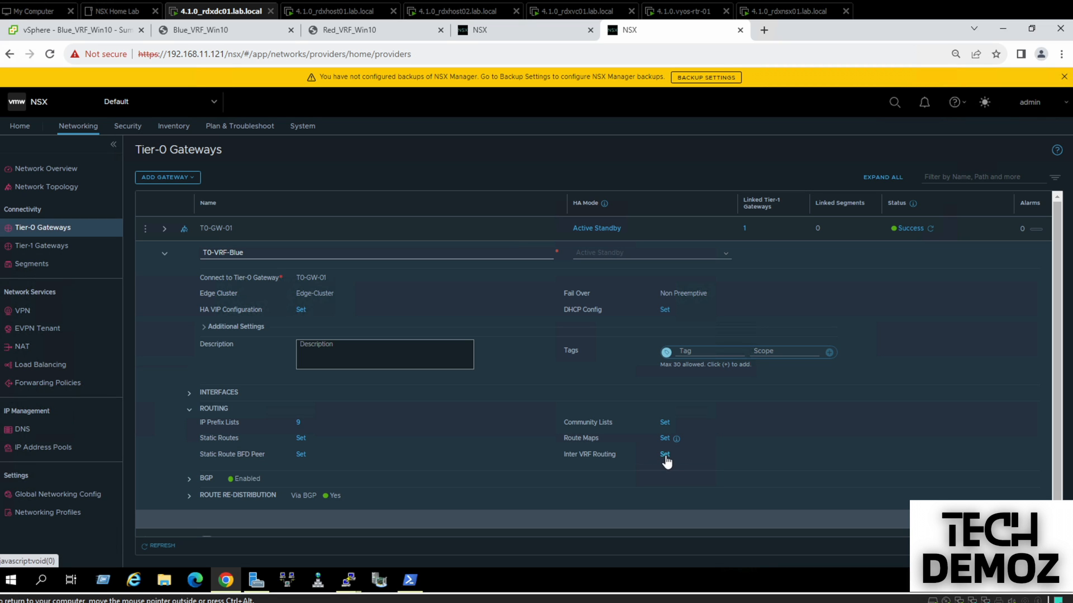
{"action": "left_click", "coordinate": [300, 439]}
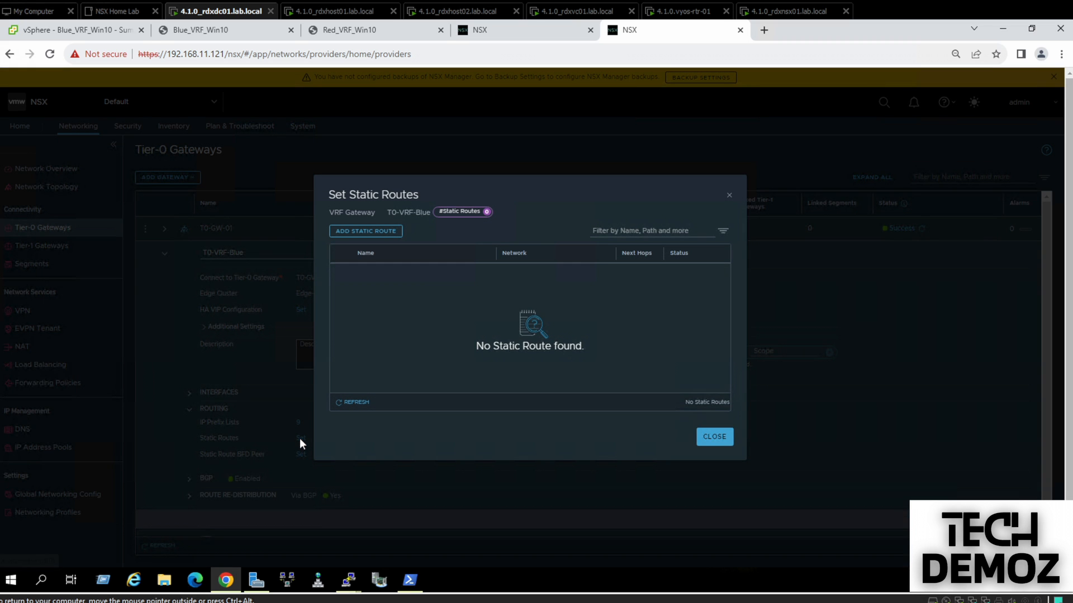
- Add a static route named To-VRF-Red to T0-VRF-Blue with network 172.16.50.0/24, checking the Red subnet in the topology
{"action": "left_click", "coordinate": [358, 231]}
{"action": "type", "text": "1o"}
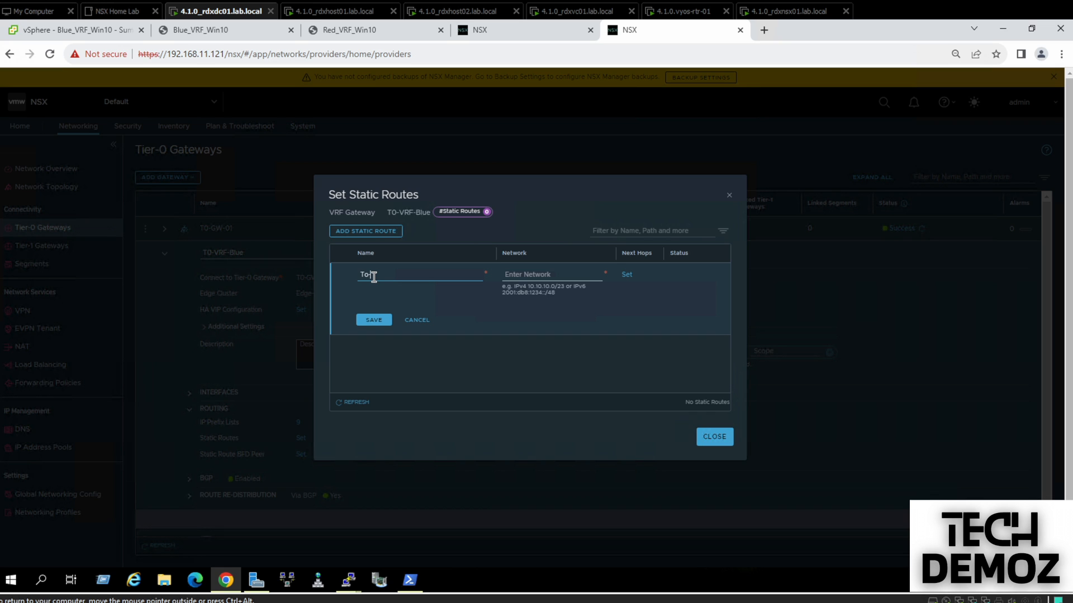
{"action": "type", "text": "-VRF-Red"}
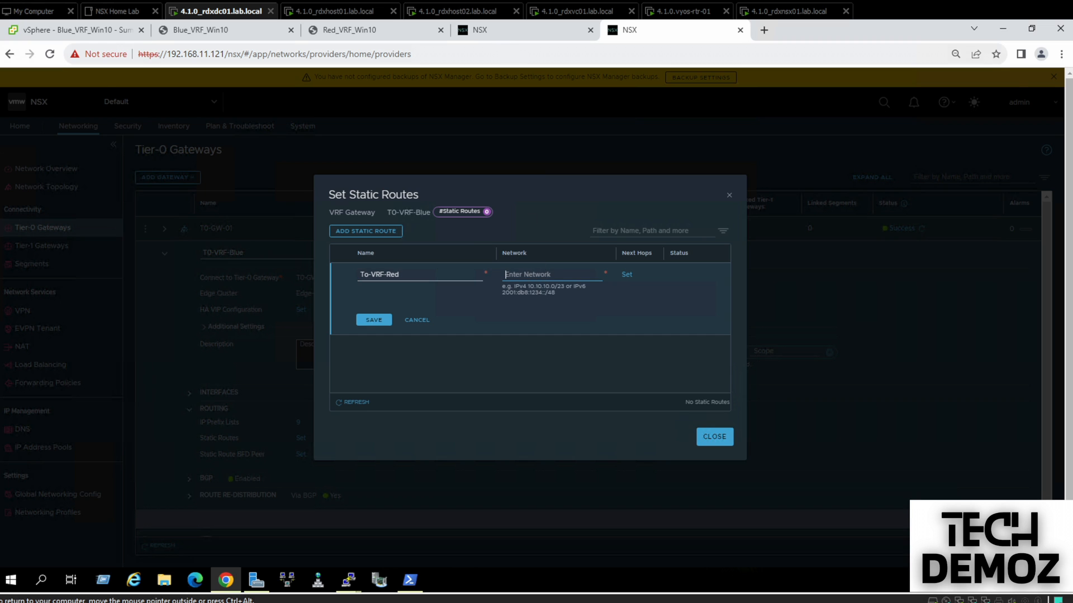
{"action": "left_click", "coordinate": [492, 30]}
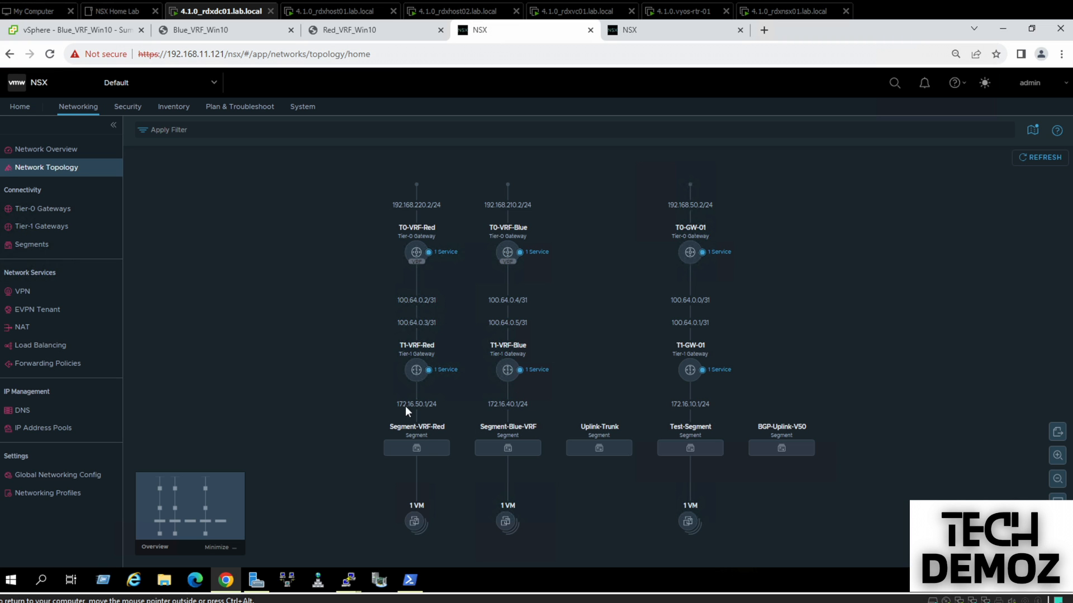
{"action": "left_click", "coordinate": [647, 32]}
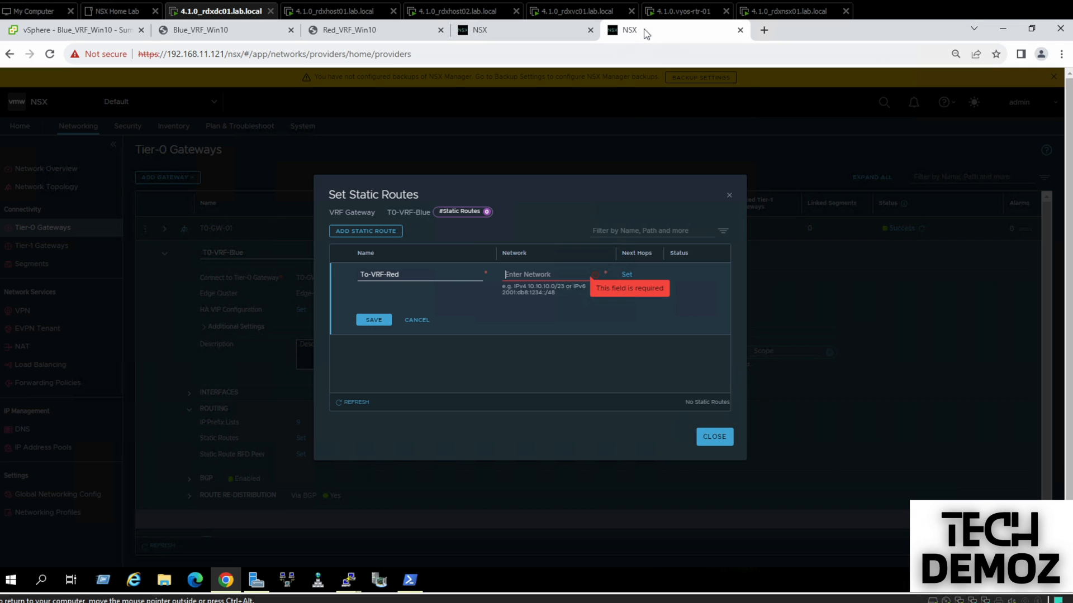
{"action": "type", "text": "1"}
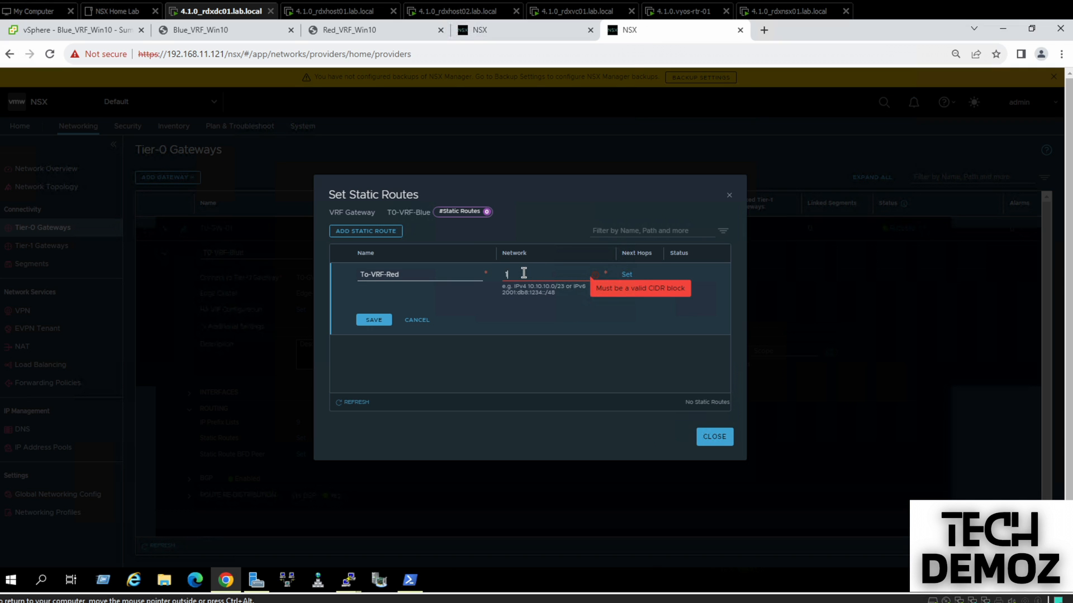
{"action": "type", "text": "72.16.50.0"}
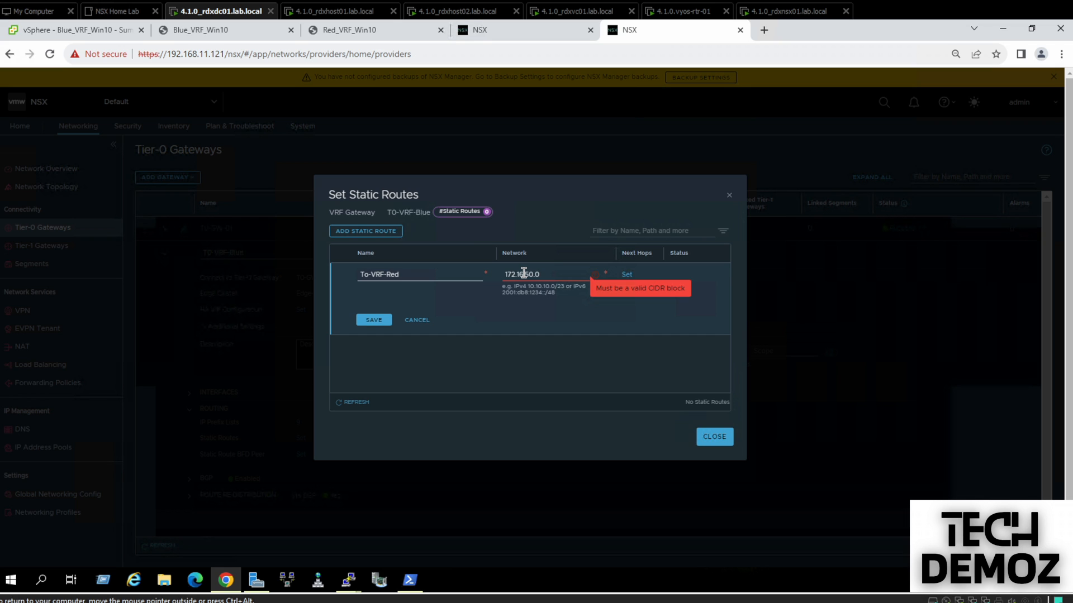
{"action": "type", "text": "/24"}
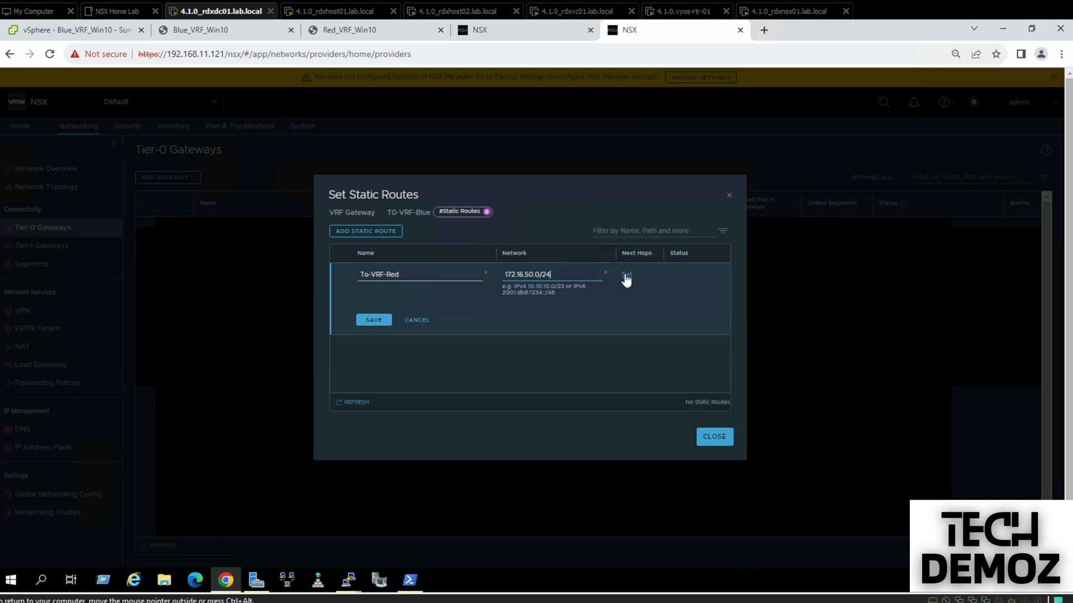
- Set the To-VRF-Red route's next hop to 100.64.0.3 with scope T0-VRF-Red, taking the address from the topology, and apply it
{"action": "left_click", "coordinate": [626, 276]}
{"action": "left_click", "coordinate": [365, 252]}
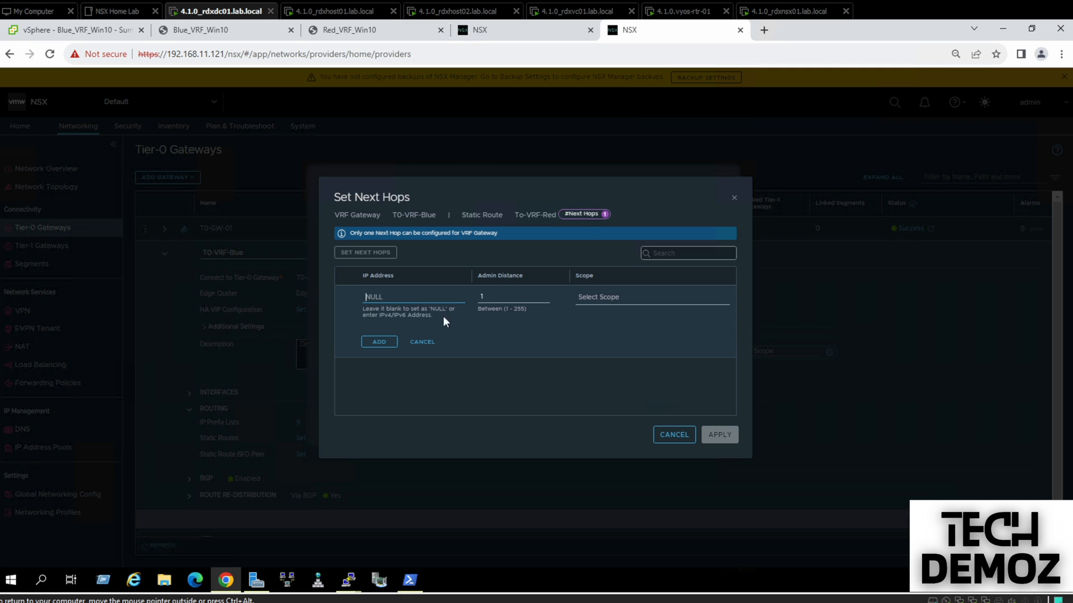
{"action": "left_click", "coordinate": [484, 35]}
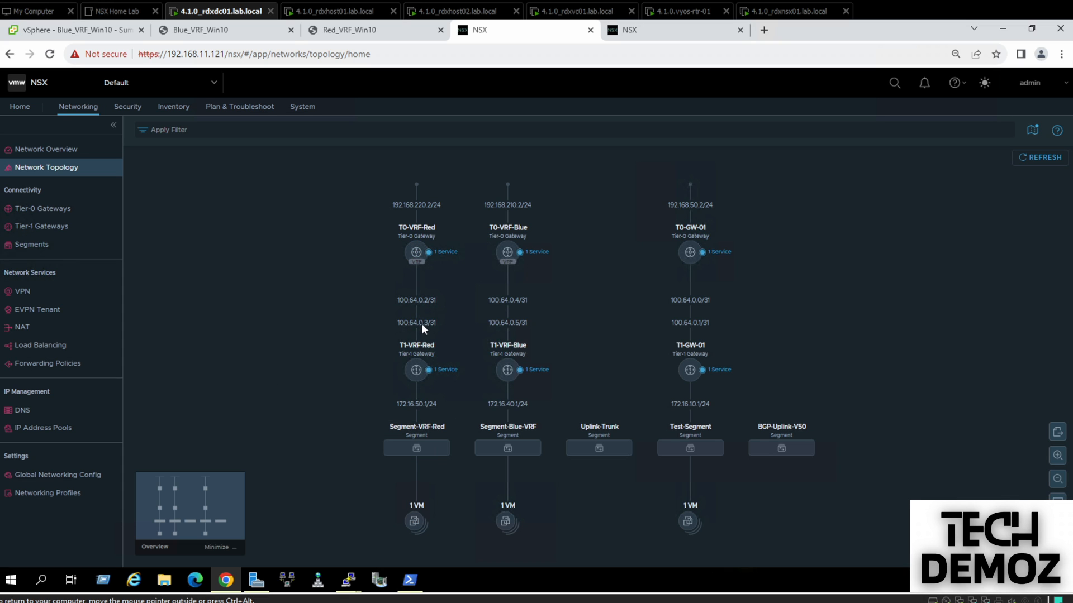
{"action": "left_click", "coordinate": [640, 30]}
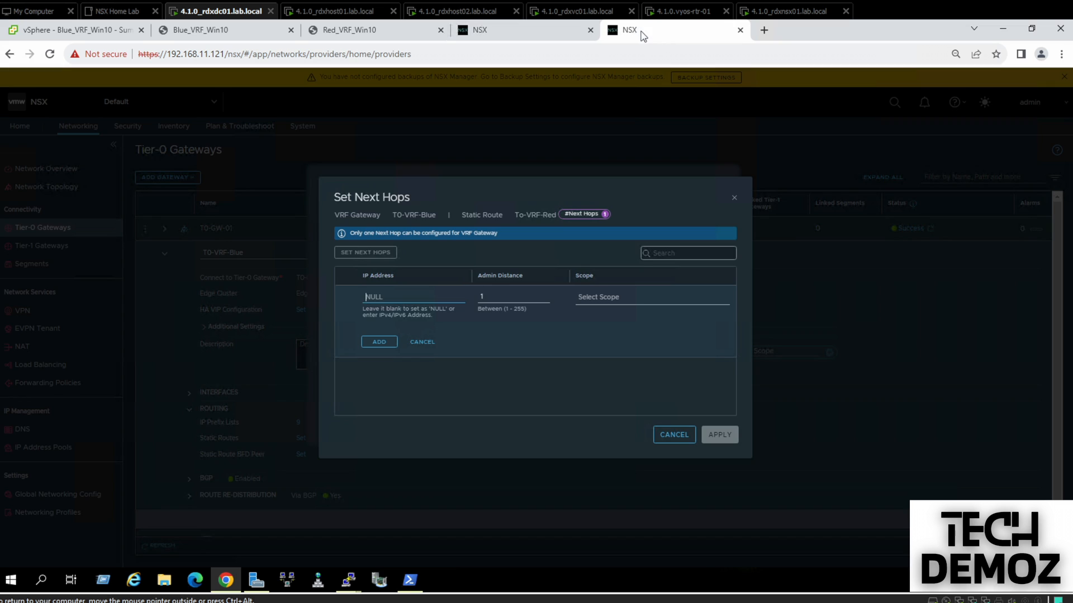
{"action": "type", "text": "100"}
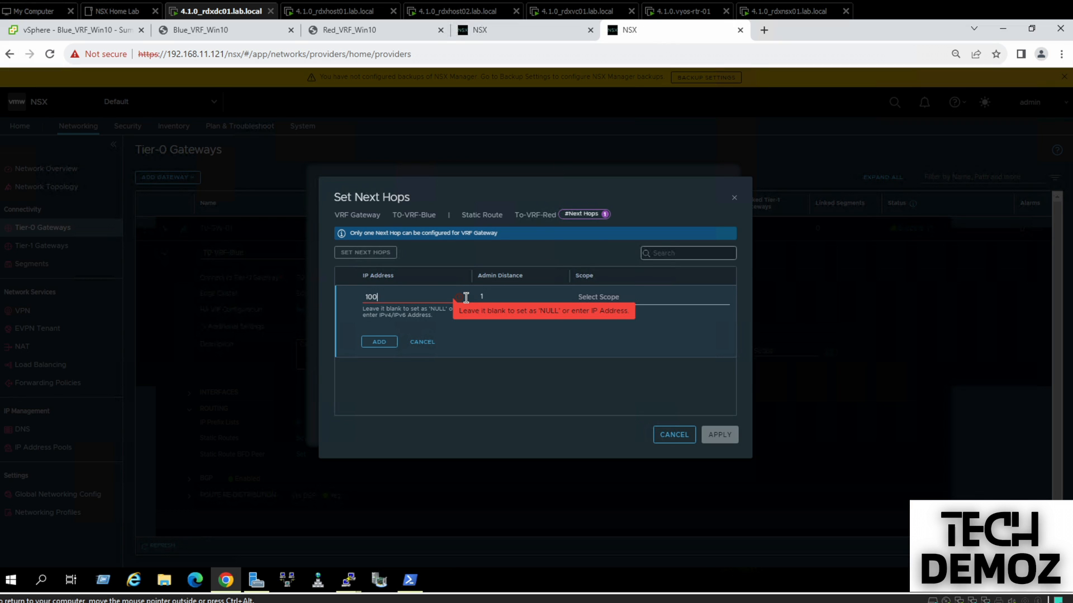
{"action": "type", "text": ".64.0.3"}
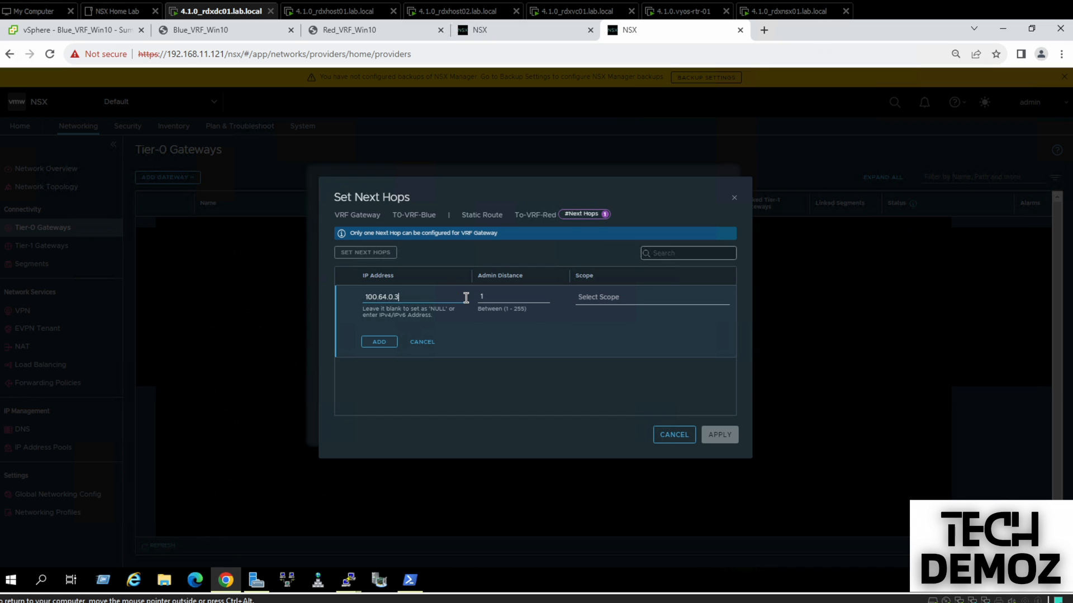
{"action": "left_click", "coordinate": [607, 300]}
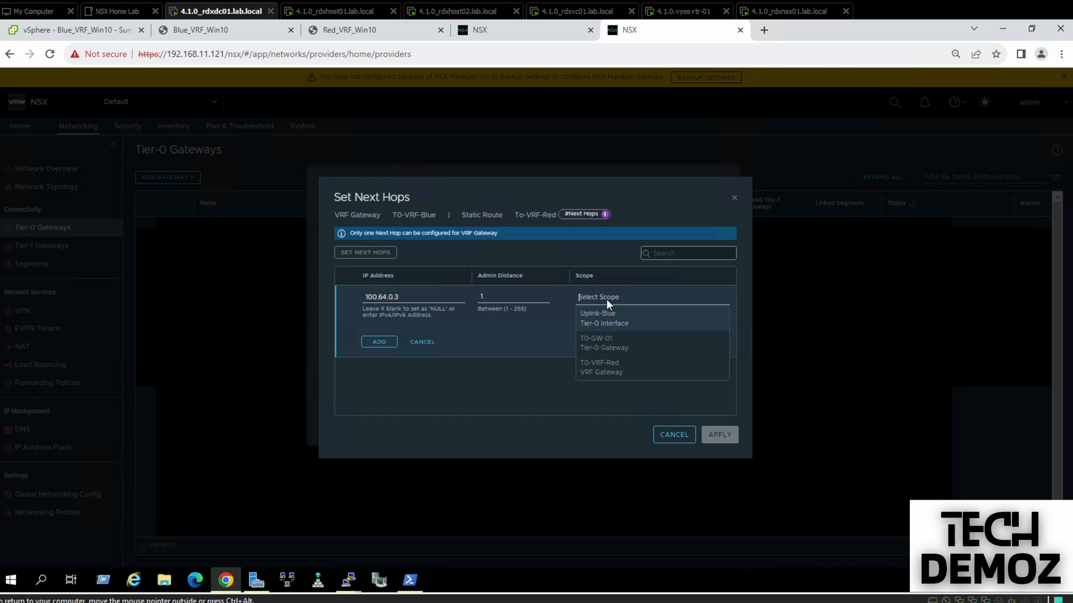
{"action": "left_click", "coordinate": [595, 373]}
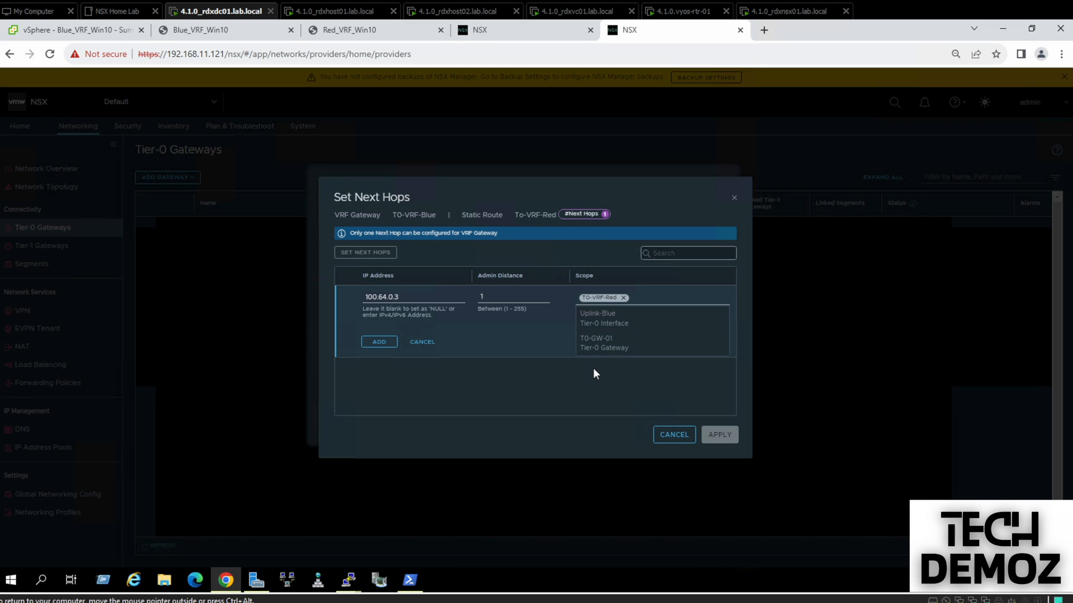
{"action": "left_click", "coordinate": [379, 342]}
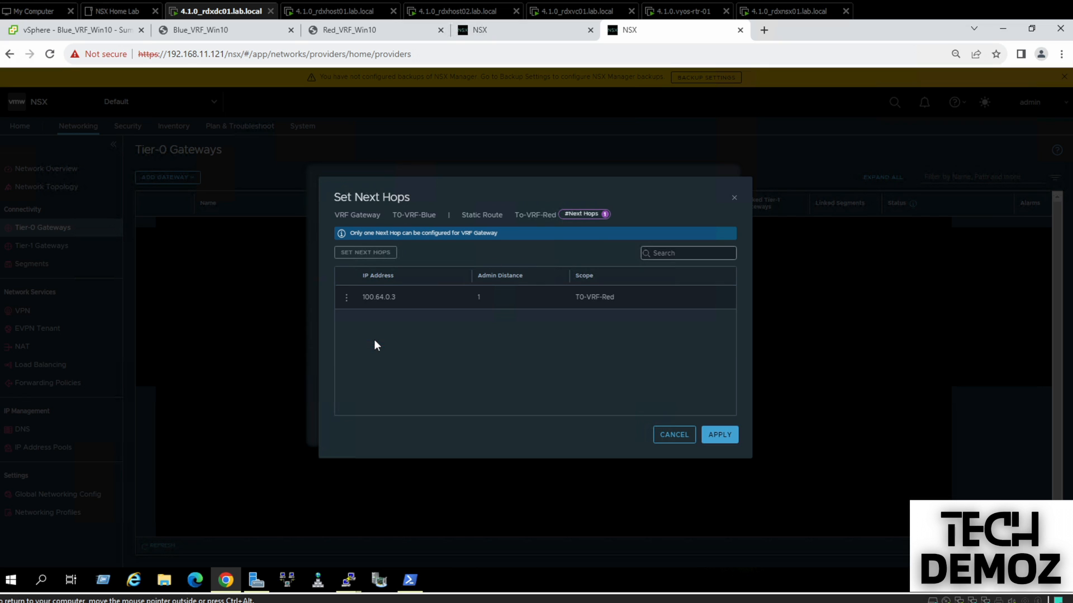
{"action": "left_click", "coordinate": [719, 435]}
- Save the To-VRF-Red static route, finish editing T0-VRF-Blue and collapse its details
{"action": "left_click", "coordinate": [373, 321]}
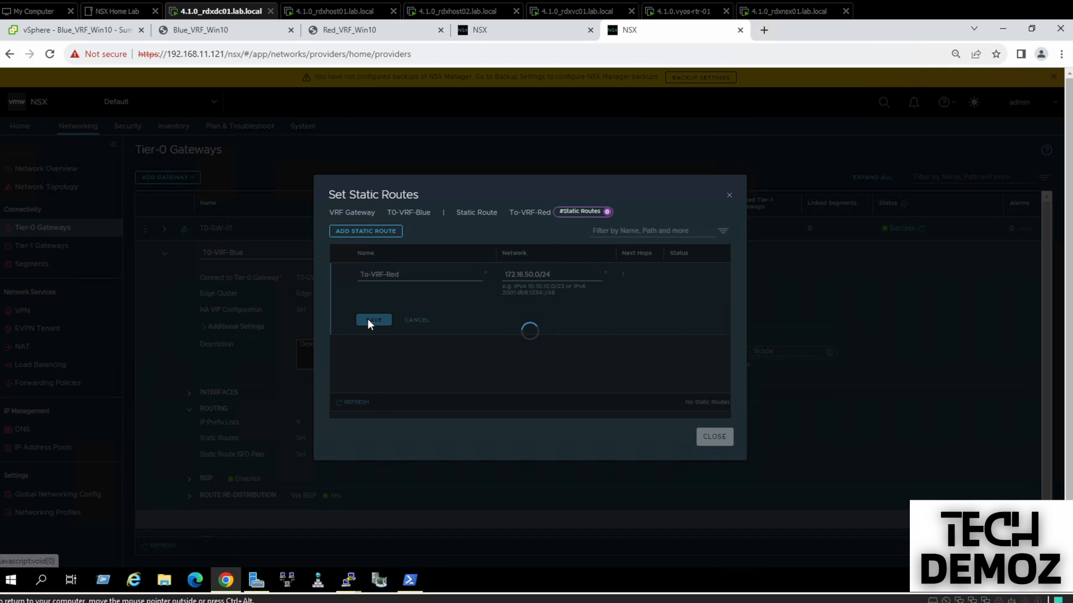
{"action": "left_click", "coordinate": [711, 439]}
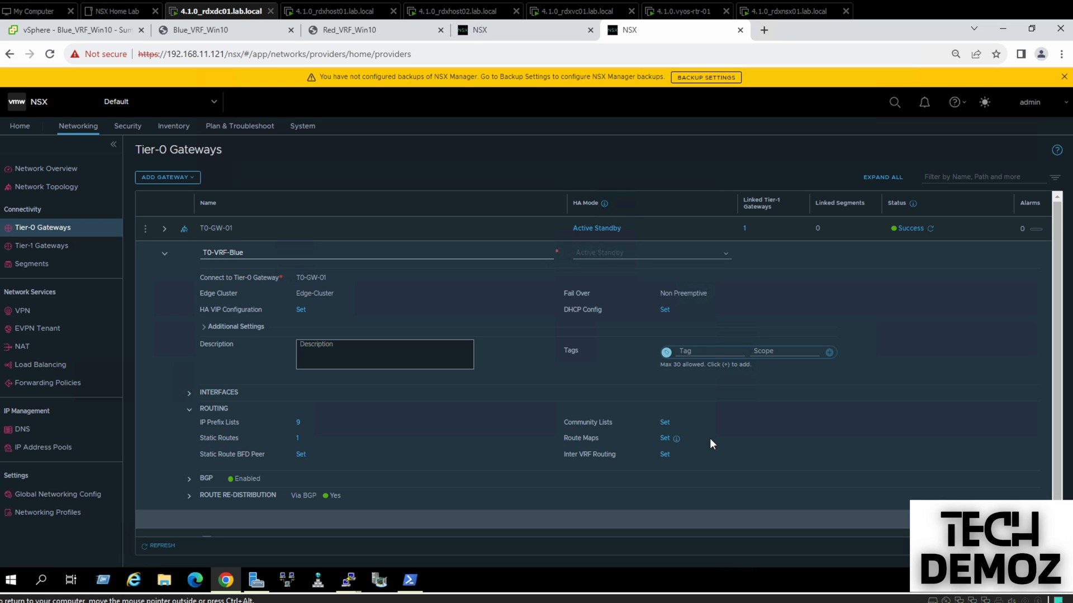
{"action": "left_click", "coordinate": [1004, 519]}
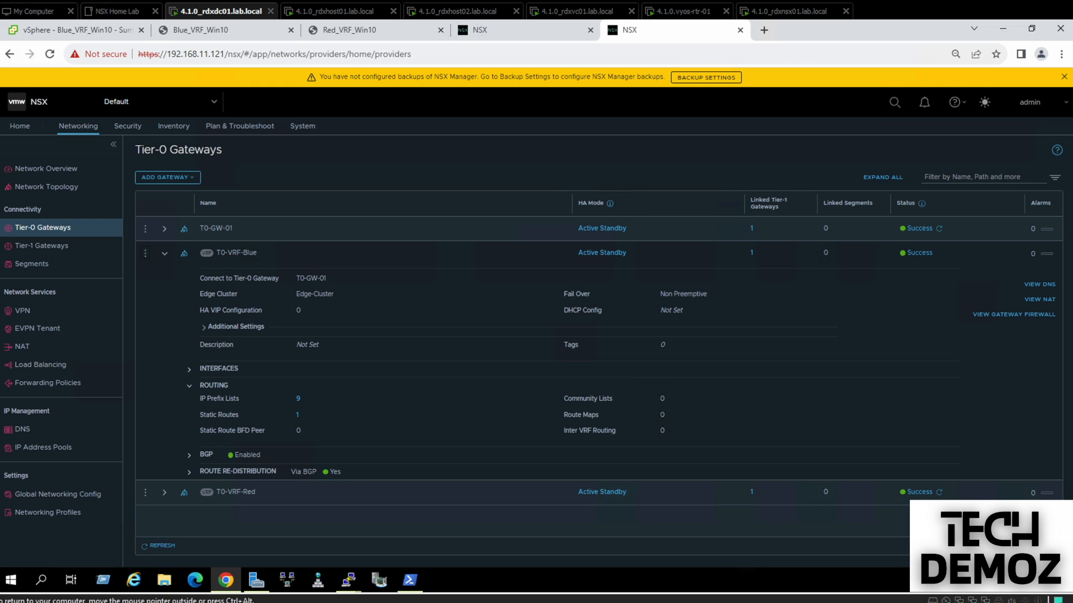
{"action": "left_click", "coordinate": [164, 254]}
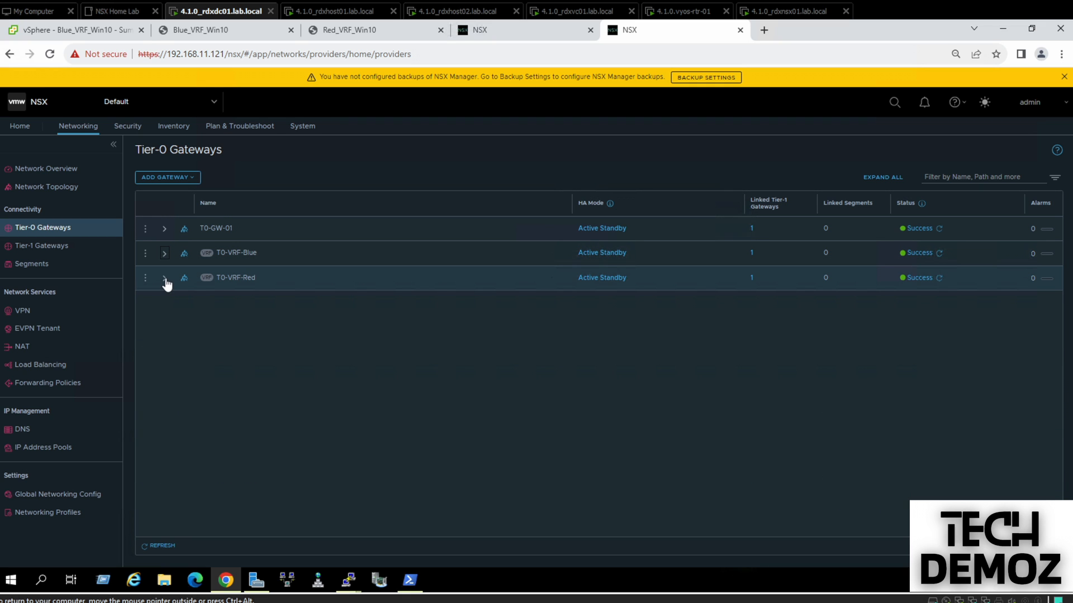
- Edit the T0-VRF-Red gateway and open its static routes from the routing settings
{"action": "left_click", "coordinate": [164, 279]}
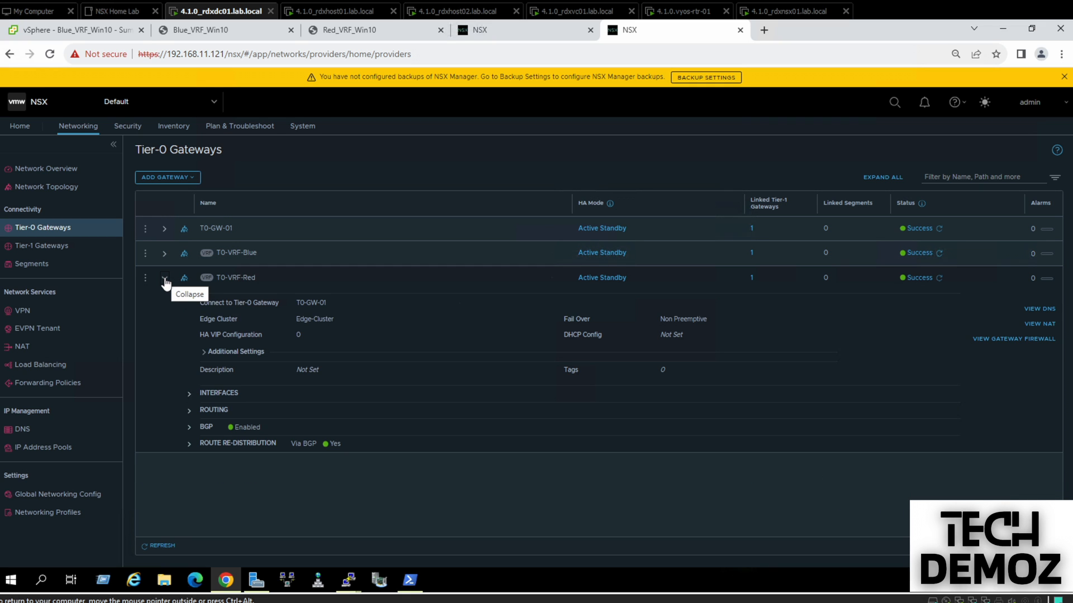
{"action": "left_click", "coordinate": [188, 413]}
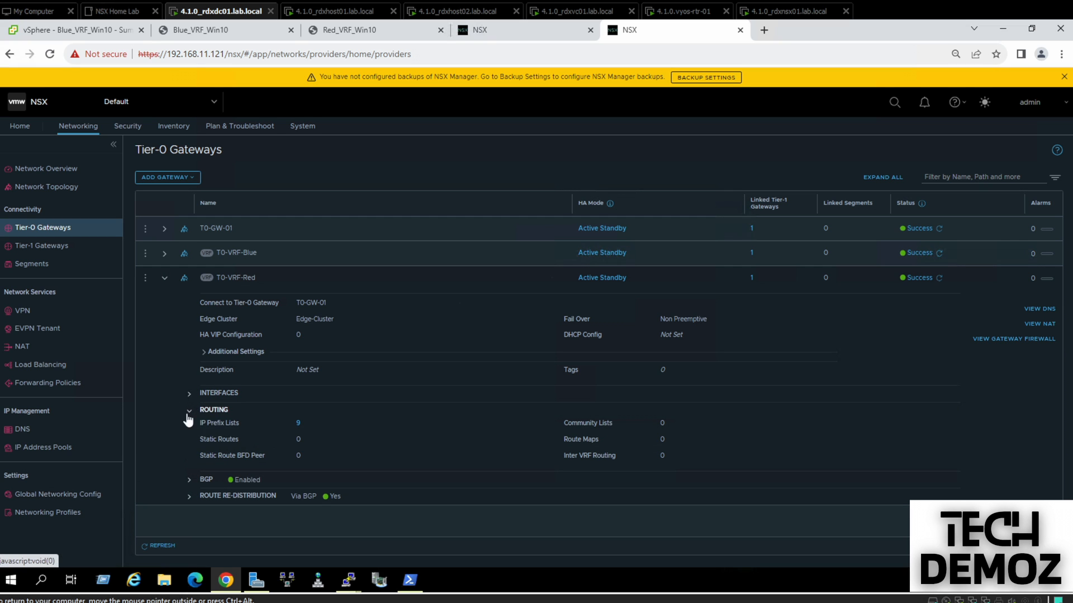
{"action": "left_click", "coordinate": [145, 280]}
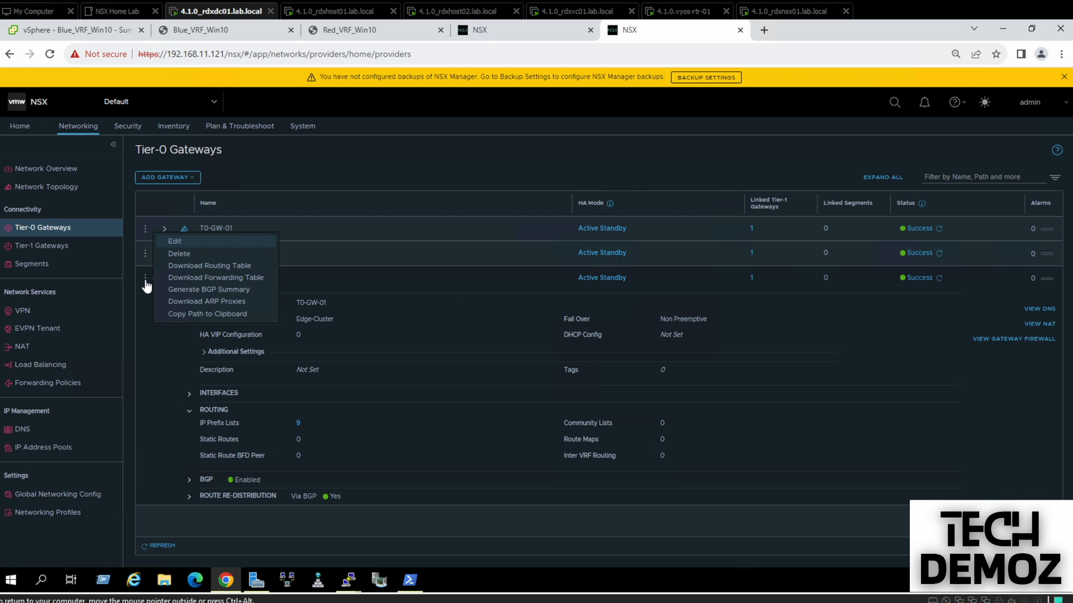
{"action": "left_click", "coordinate": [170, 239]}
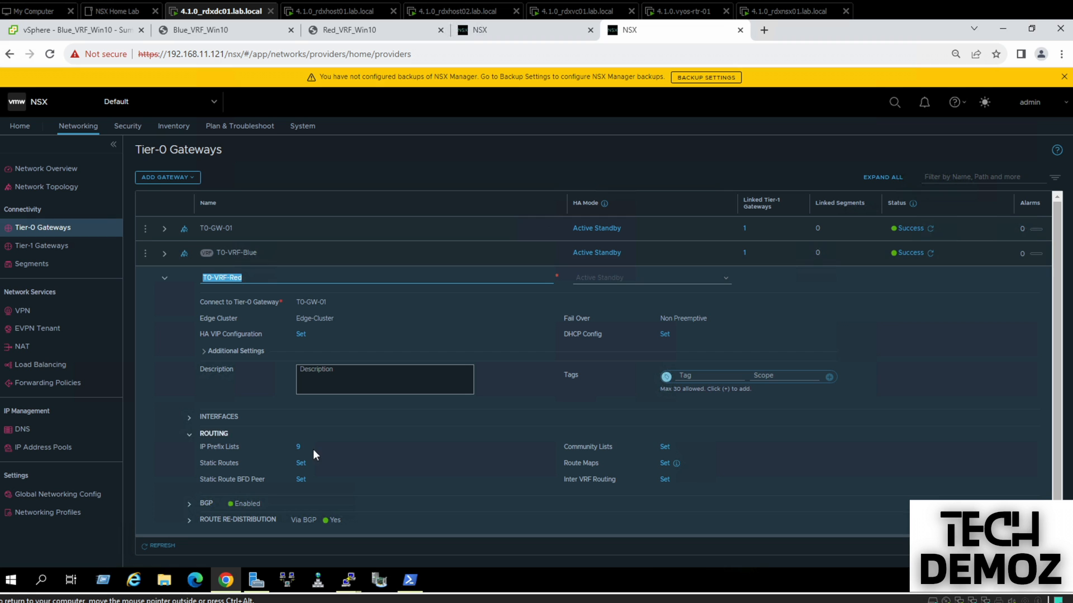
{"action": "left_click", "coordinate": [301, 462]}
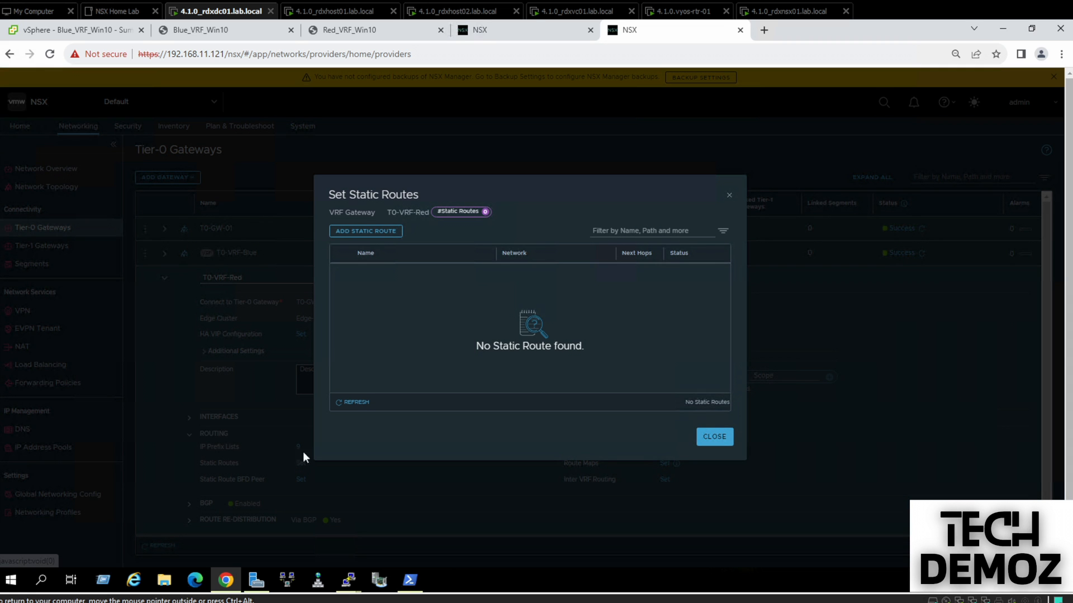
- Add a static route named To-VRF-Blue to T0-VRF-Red with network 172.16.40.0/24
{"action": "left_click", "coordinate": [367, 233]}
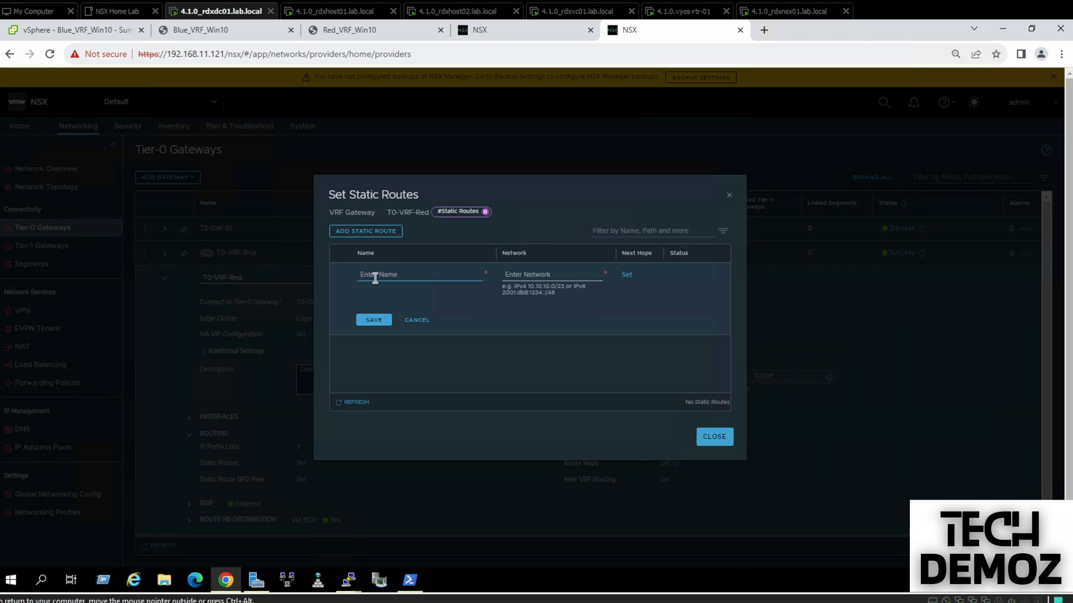
{"action": "type", "text": "T"}
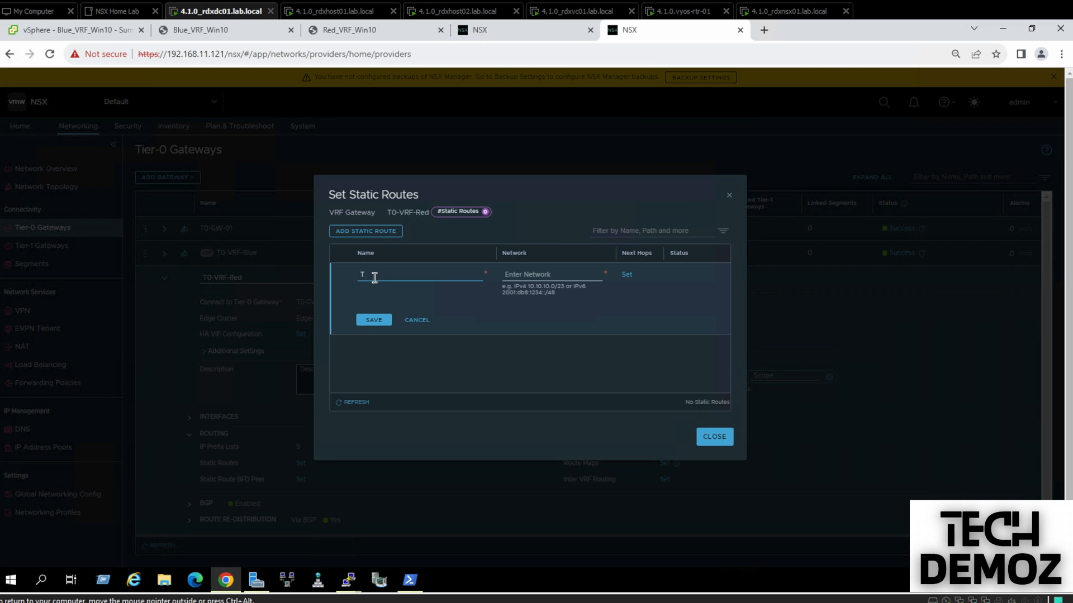
{"action": "type", "text": "o-VRF-Blue"}
{"action": "left_click", "coordinate": [531, 277]}
{"action": "type", "text": "172.16.40.0/24"}
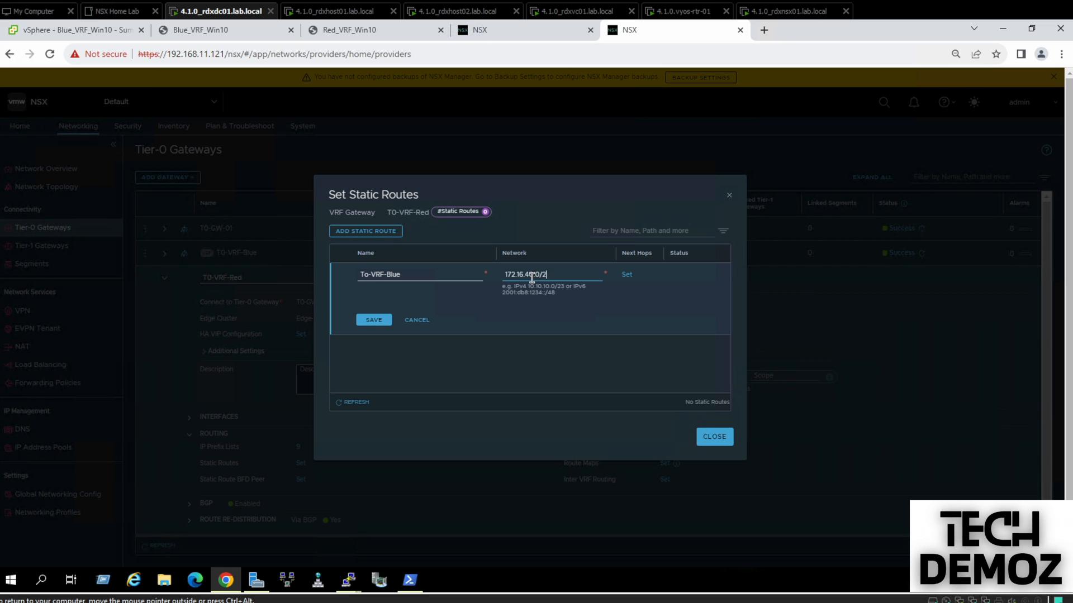
- Start a next hop for T0-VRF-Red's To-VRF-Blue route with IP address 100.64.0.5, checking the address in the network topology
{"action": "left_click", "coordinate": [626, 276]}
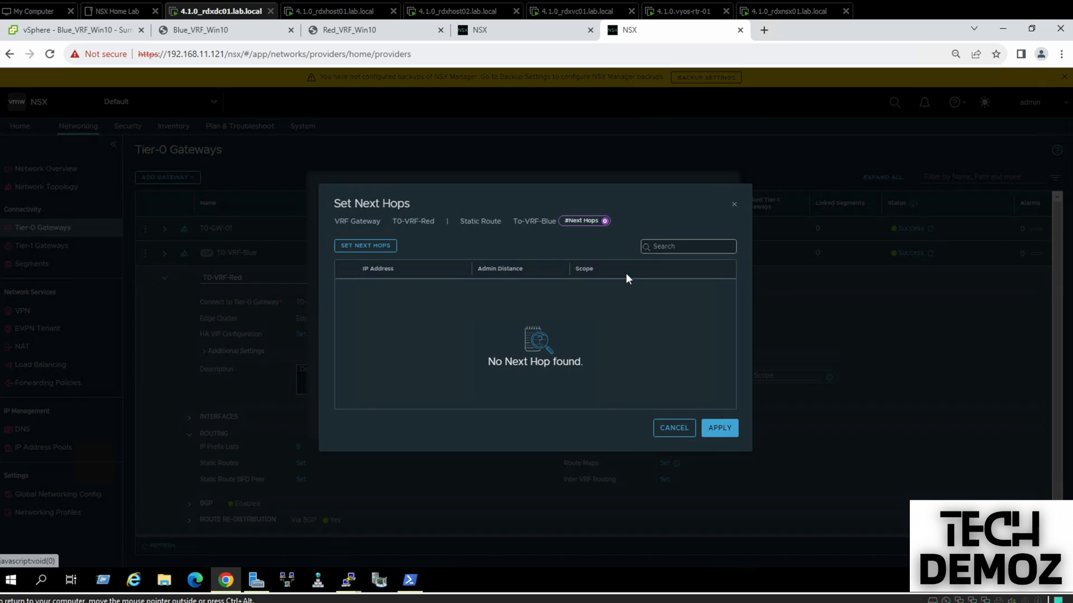
{"action": "left_click", "coordinate": [379, 248]}
{"action": "left_click", "coordinate": [495, 32]}
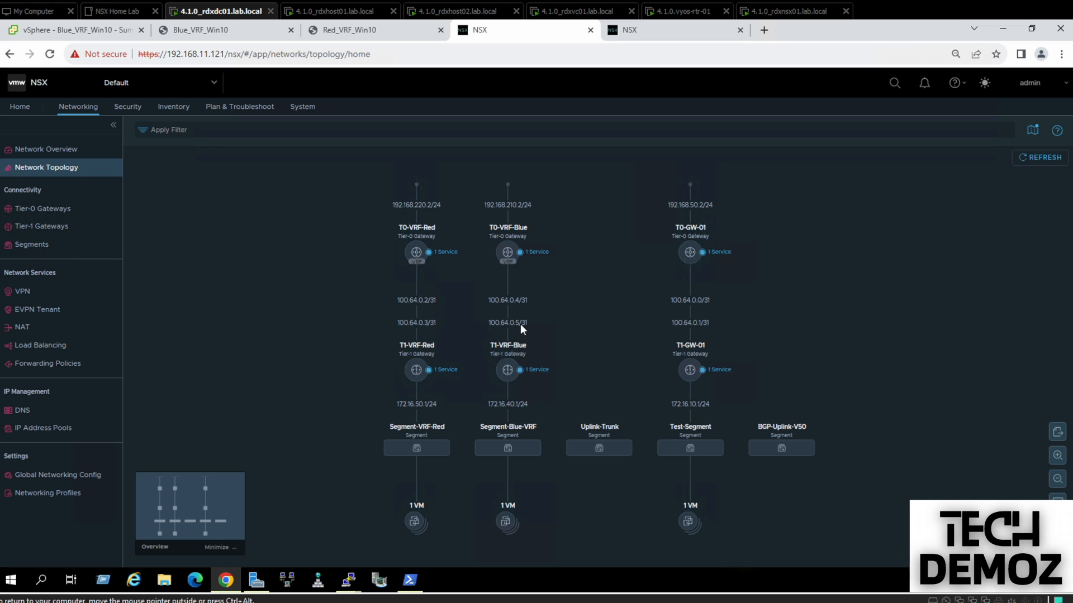
{"action": "left_click", "coordinate": [651, 30]}
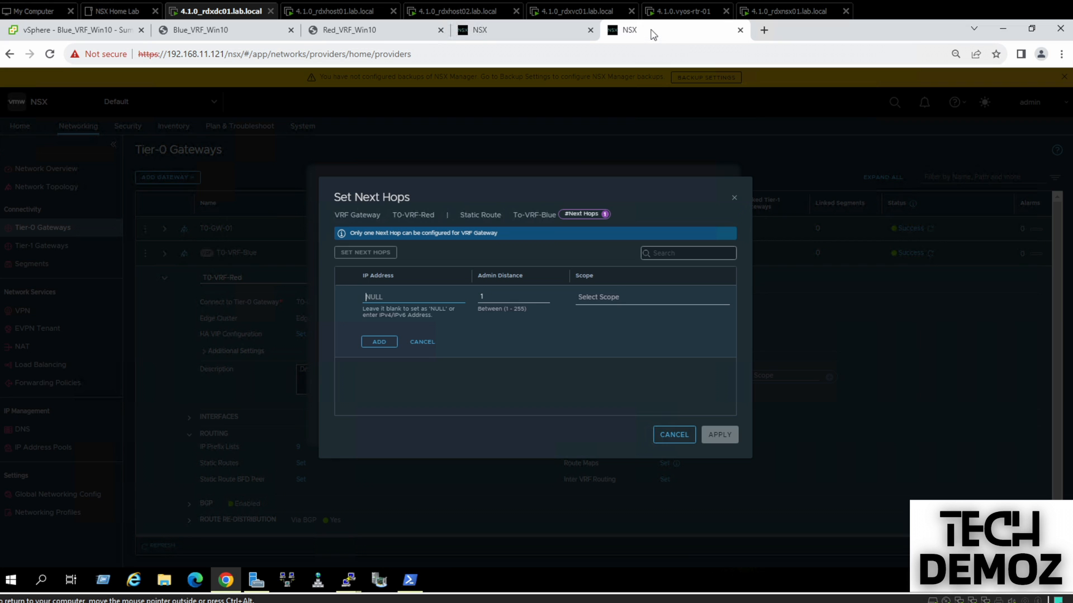
{"action": "left_click", "coordinate": [393, 294]}
{"action": "type", "text": "100"}
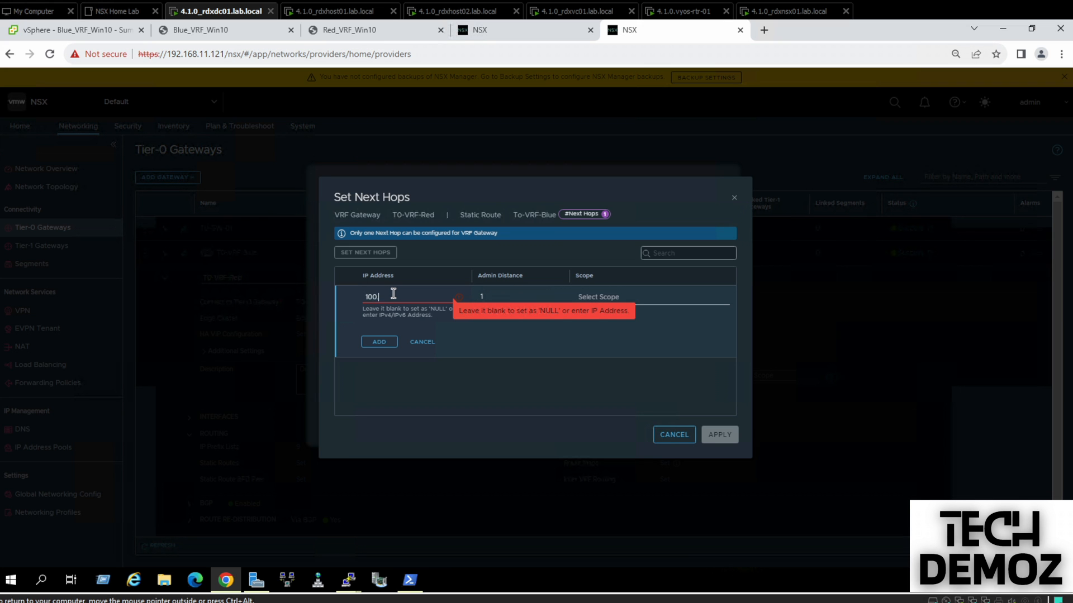
{"action": "type", "text": ".64.0.5"}
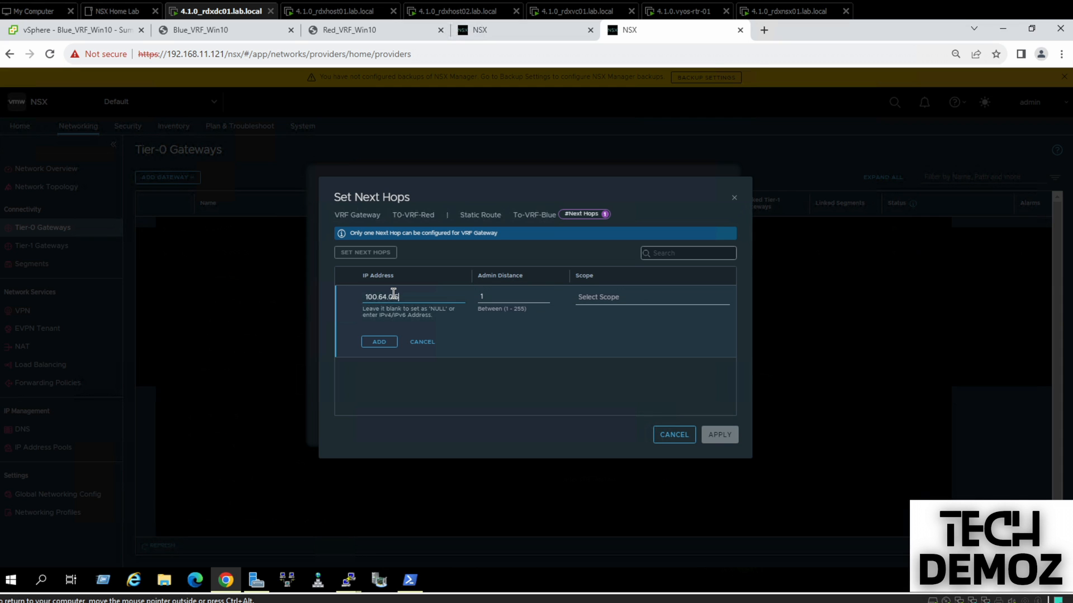
{"action": "left_click", "coordinate": [498, 34]}
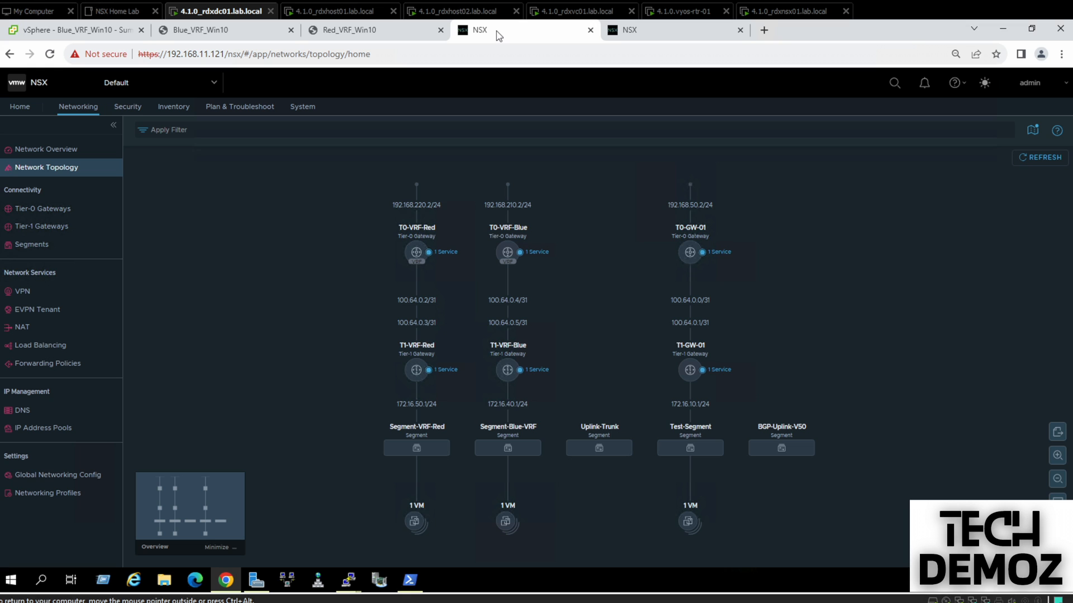
{"action": "left_click", "coordinate": [650, 34]}
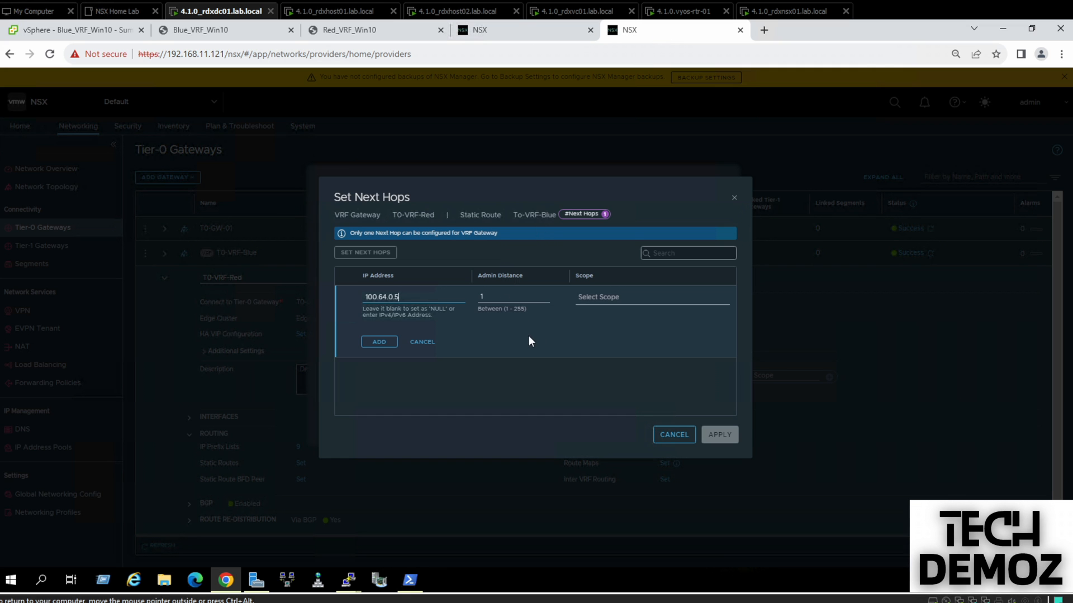
- Set the next hop's scope to T0-VRF-Blue, add it and apply it to the route
{"action": "left_click", "coordinate": [590, 299]}
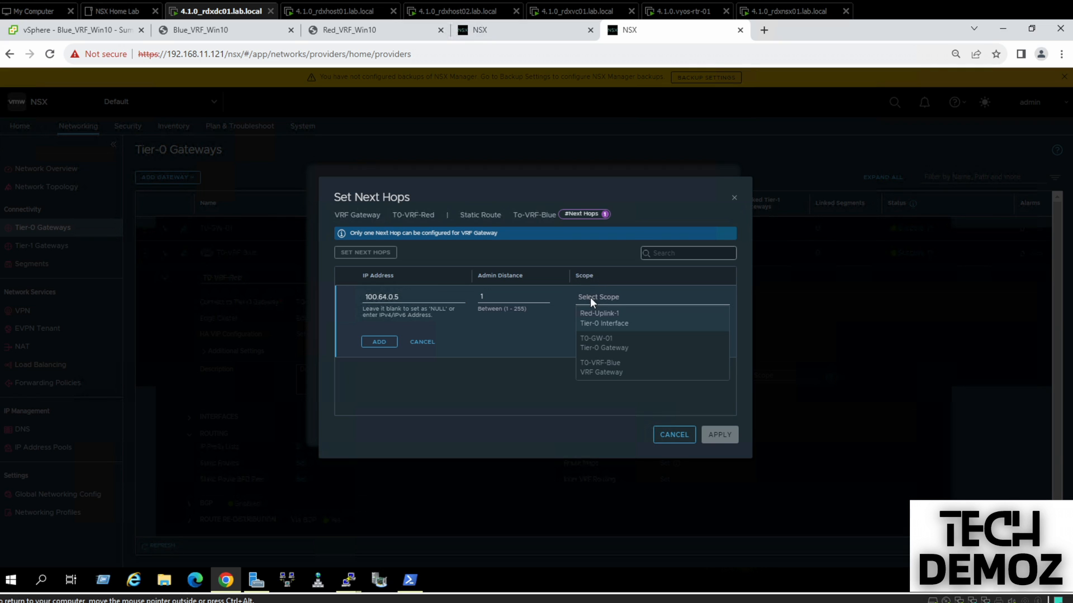
{"action": "left_click", "coordinate": [608, 370]}
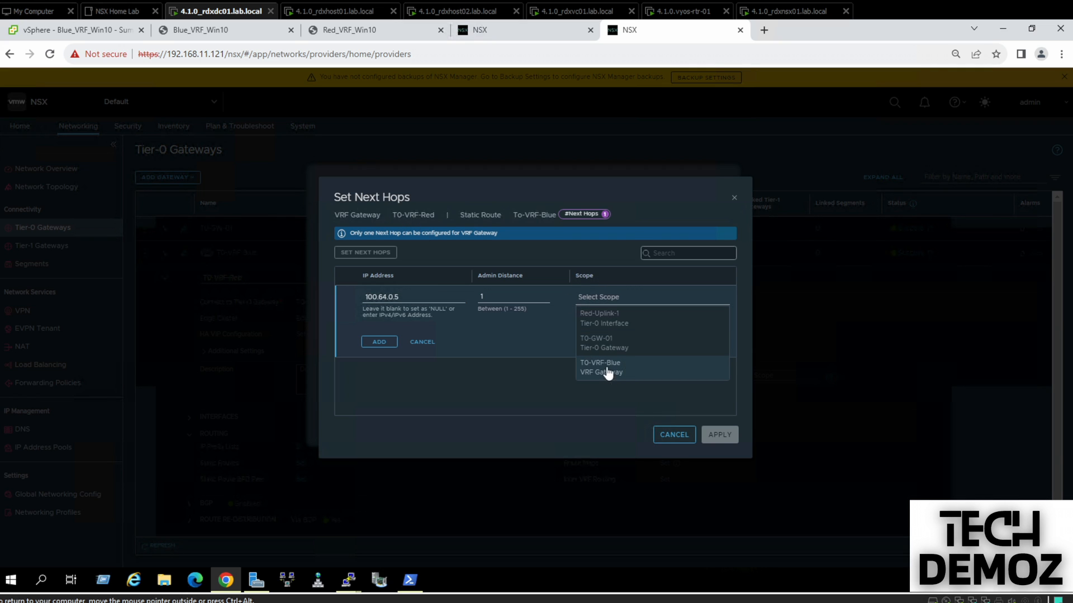
{"action": "left_click", "coordinate": [385, 342]}
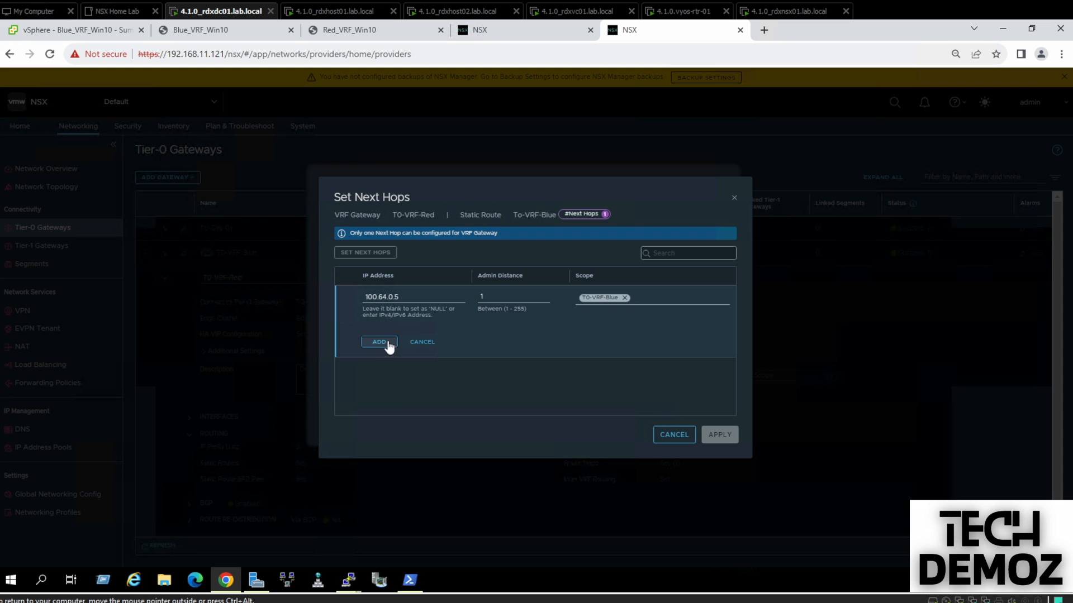
{"action": "left_click", "coordinate": [719, 435]}
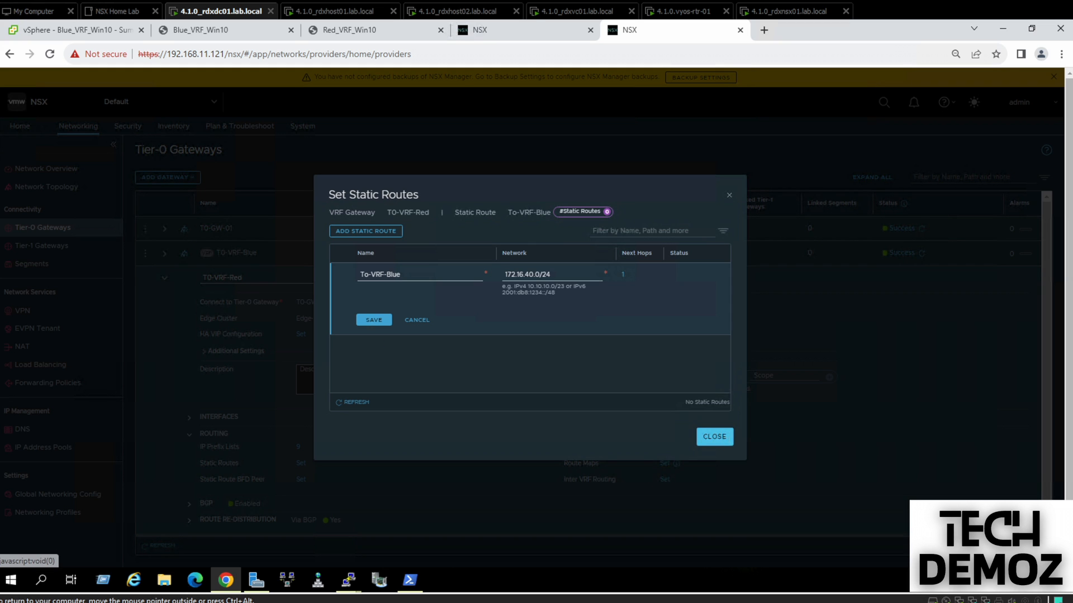
- Save the To-VRF-Blue static route, finish editing T0-VRF-Red and refresh the gateway list
{"action": "left_click", "coordinate": [377, 322]}
{"action": "left_click", "coordinate": [715, 437]}
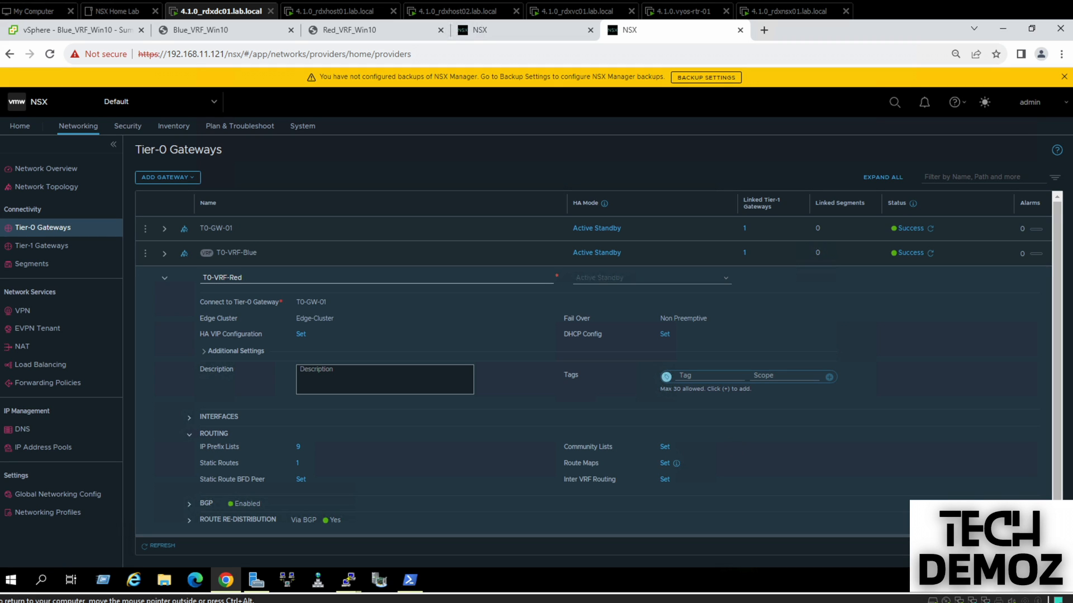
{"action": "scroll", "coordinate": [1002, 522], "scroll_direction": "down", "scroll_amount": 2}
{"action": "left_click", "coordinate": [1003, 522]}
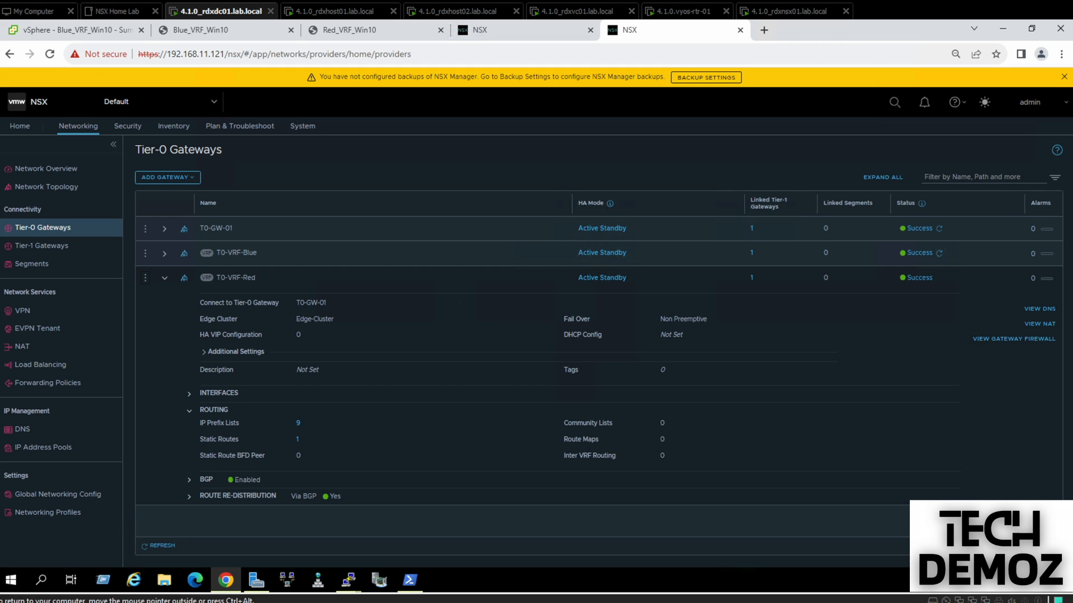
{"action": "left_click", "coordinate": [162, 546]}
- Switch to the Blue_VRF_Win10 console and ping the Red VM at 172.16.50.12 from its command prompt
{"action": "left_click", "coordinate": [508, 31]}
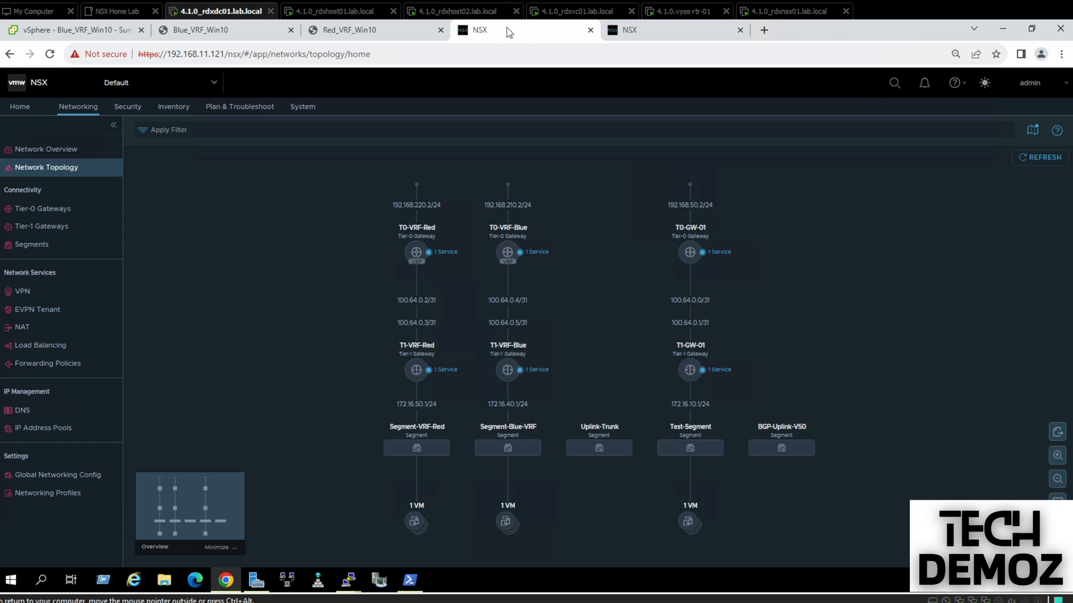
{"action": "left_click", "coordinate": [219, 31]}
{"action": "left_click", "coordinate": [305, 320]}
{"action": "key", "text": "Escape"}
{"action": "key", "text": "Return"}
{"action": "key", "text": "Return"}
{"action": "key", "text": "Return"}
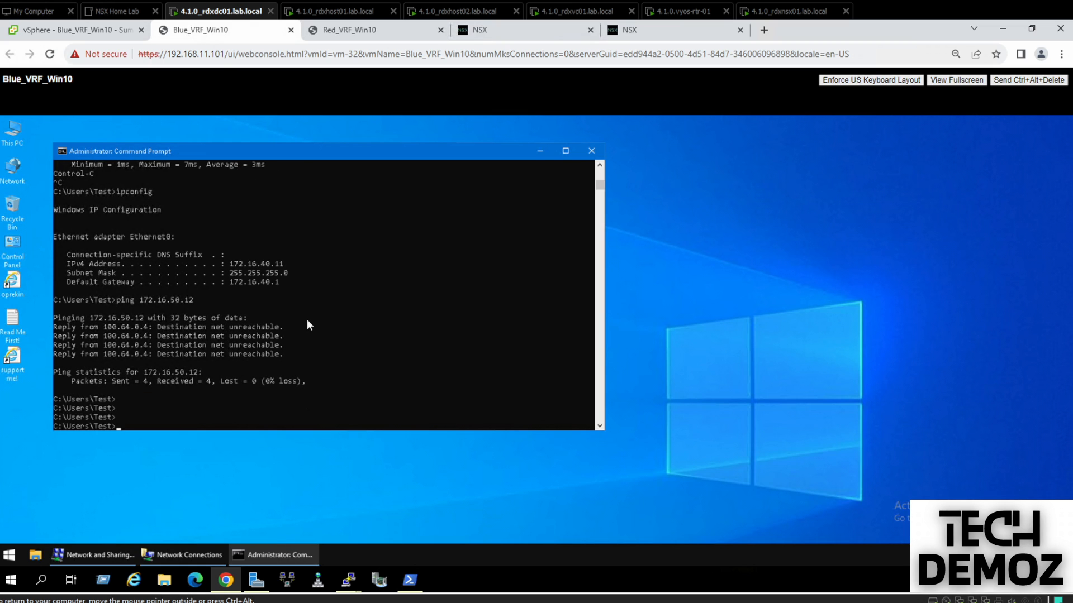
{"action": "key", "text": "Up"}
{"action": "key", "text": "Return"}
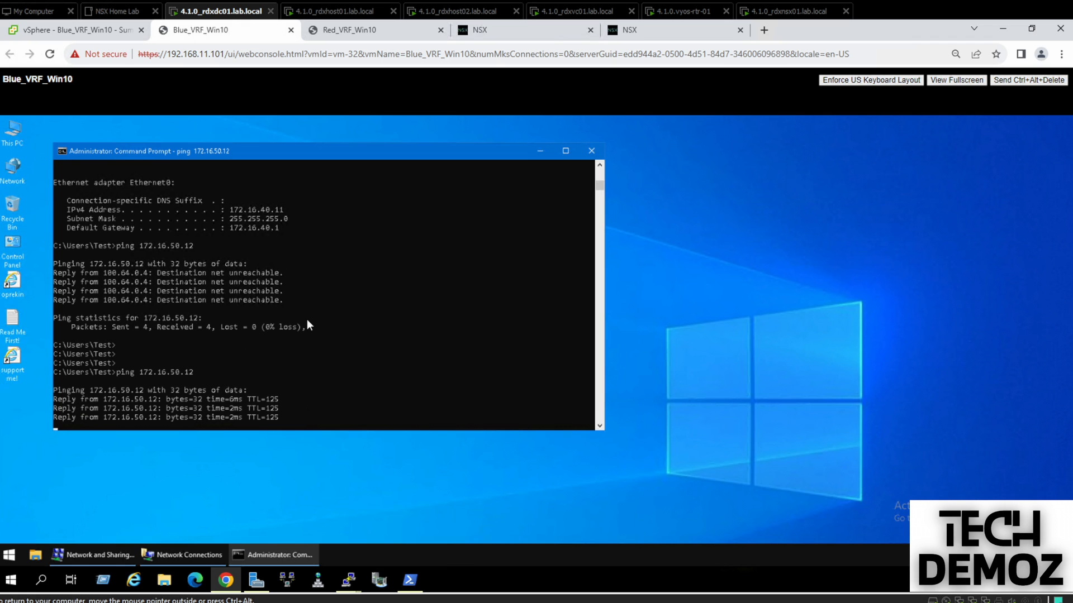
{"action": "key", "text": "Return"}
{"action": "key", "text": "Return"}
{"action": "key", "text": "Return"}
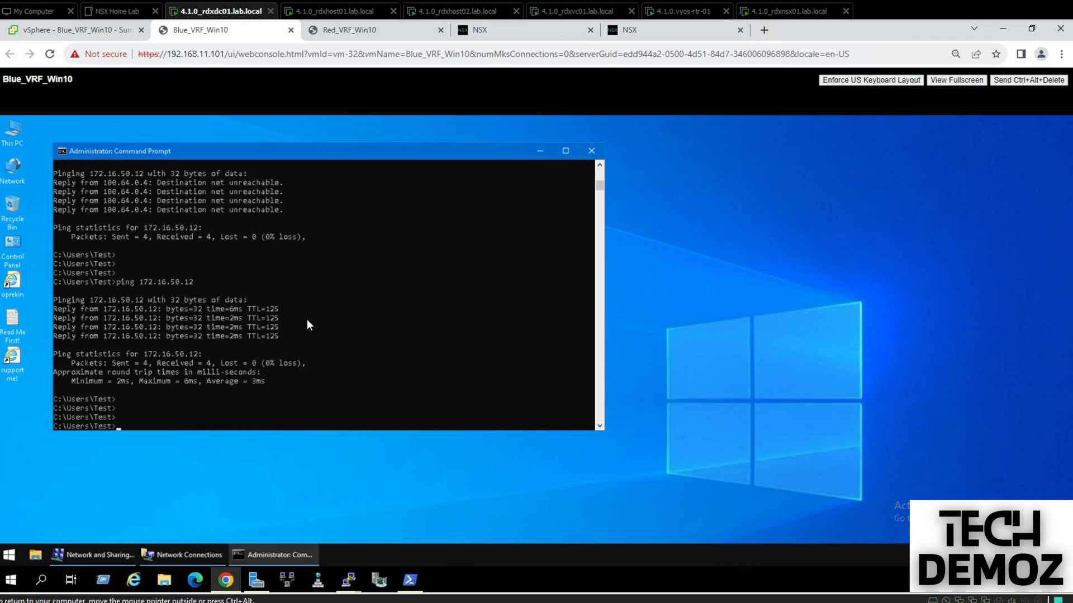
- Switch to the Red_VRF_Win10 console and ping the Blue VM at 172.16.40.11 from its command prompt
{"action": "left_click", "coordinate": [378, 31]}
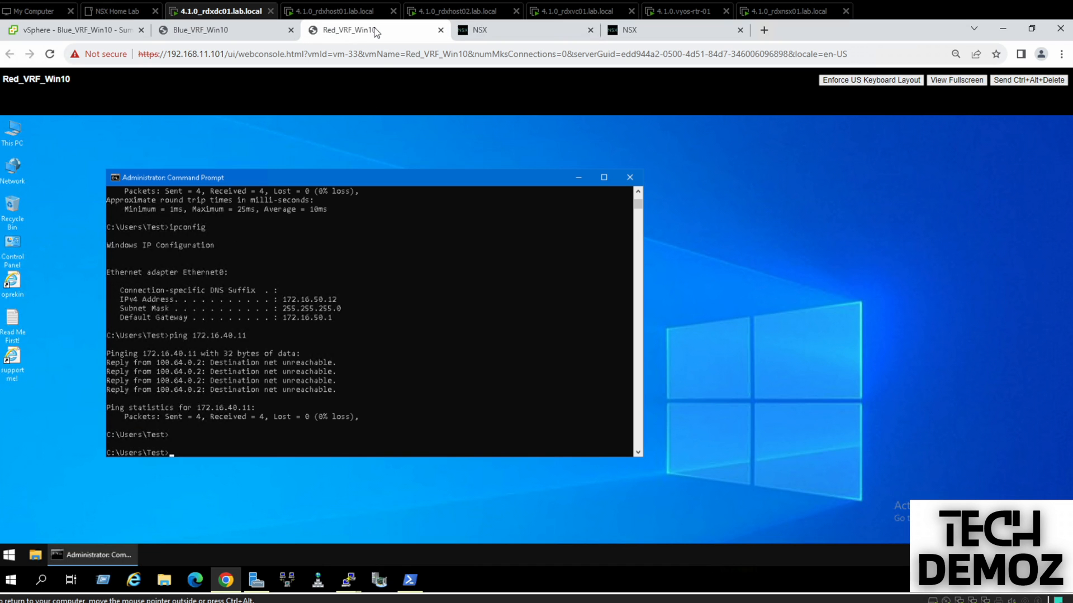
{"action": "key", "text": "Return"}
{"action": "key", "text": "Return"}
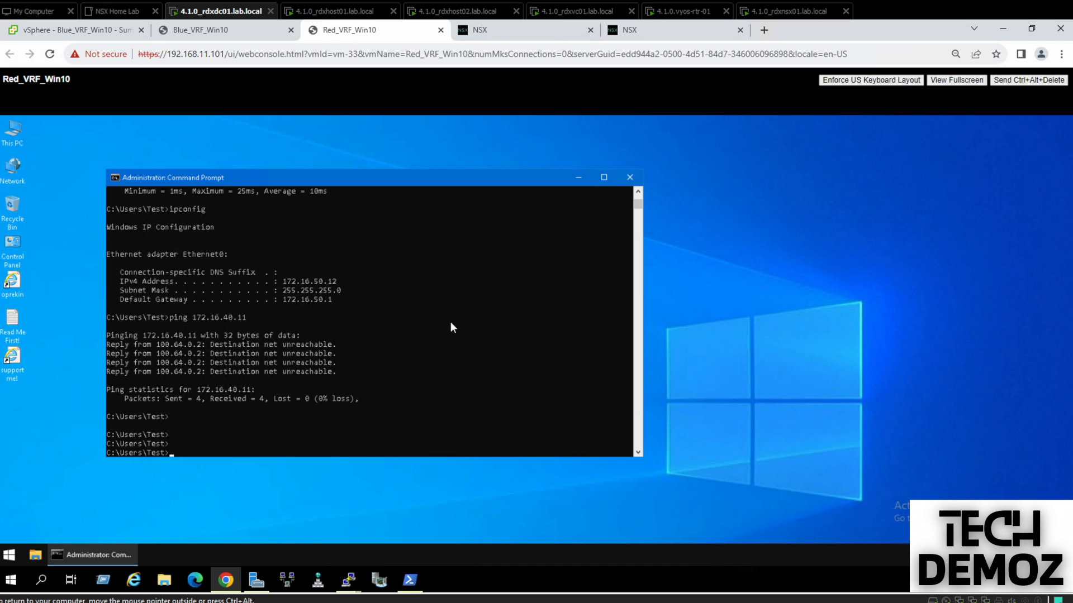
{"action": "key", "text": "Up"}
{"action": "key", "text": "Return"}
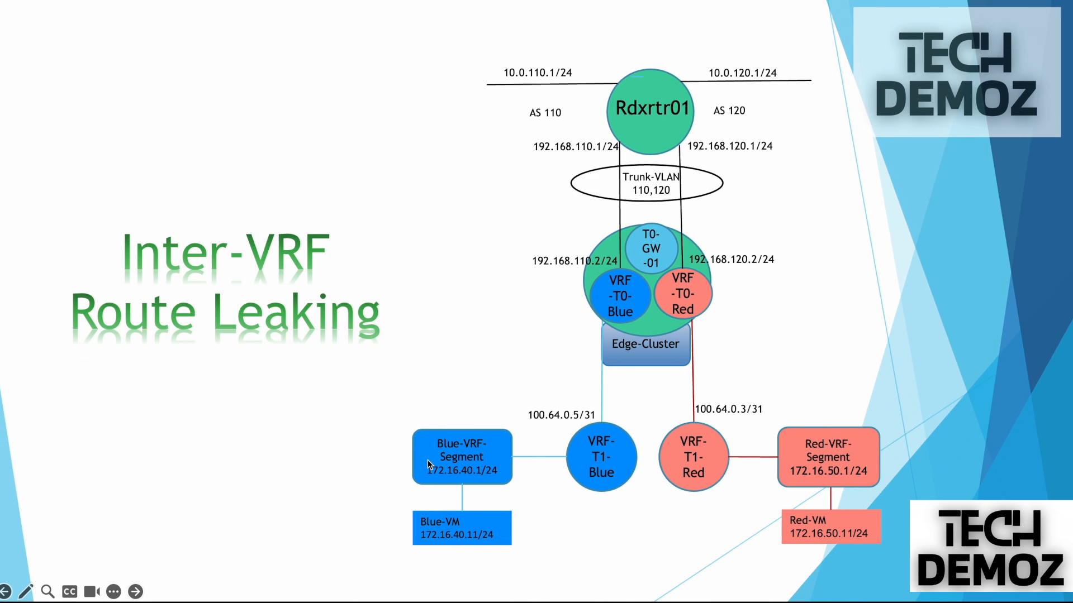
{"action": "left_click", "coordinate": [136, 592]}
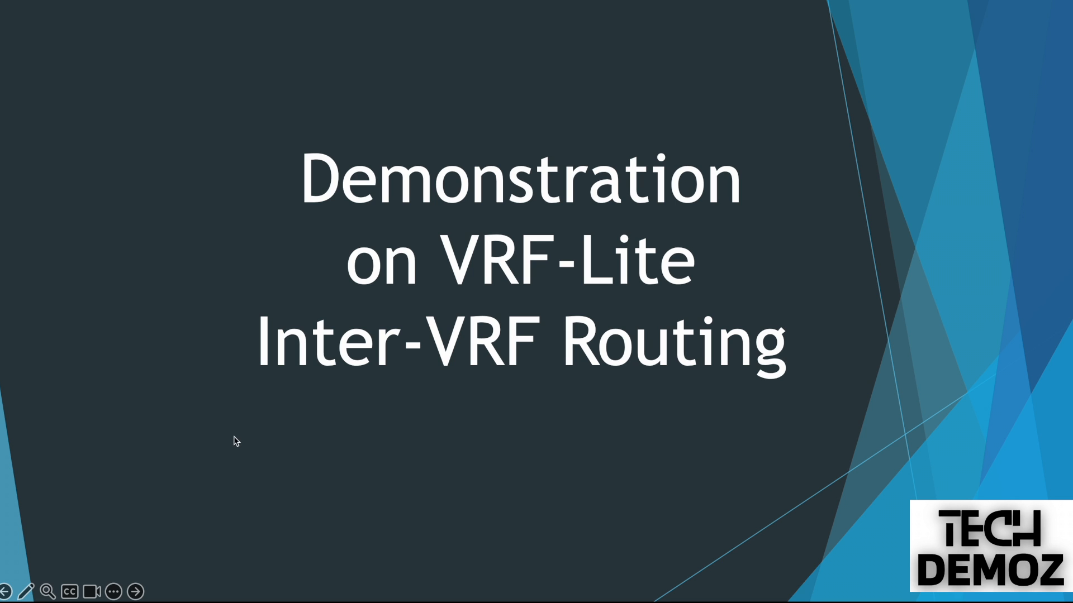
{"action": "left_click", "coordinate": [140, 591]}
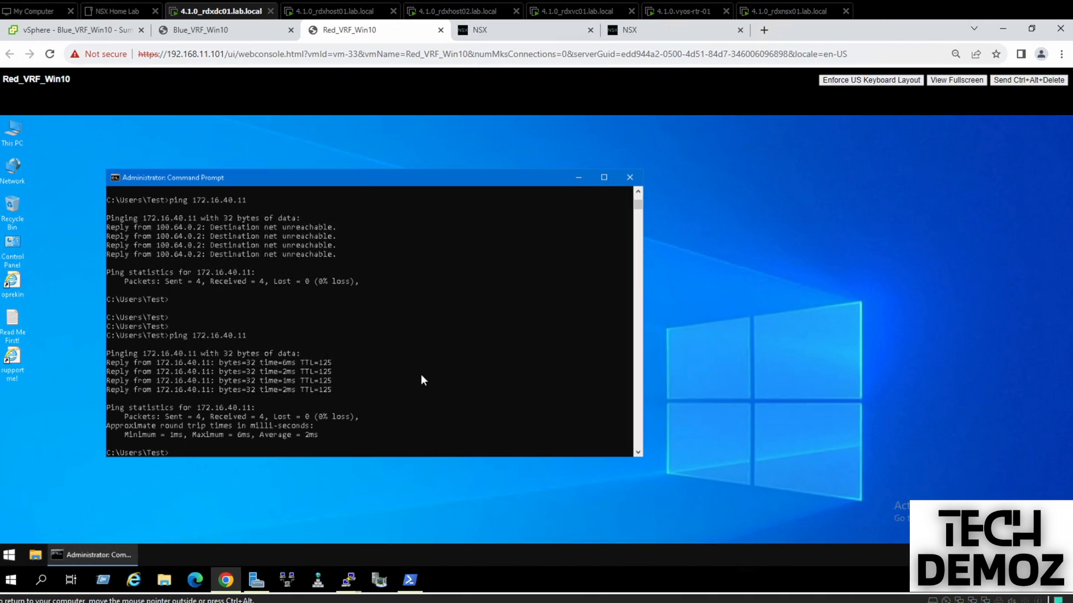
- Repeat the ping from the Red VM to 172.16.40.11
{"action": "key", "text": "Up"}
{"action": "key", "text": "Return"}
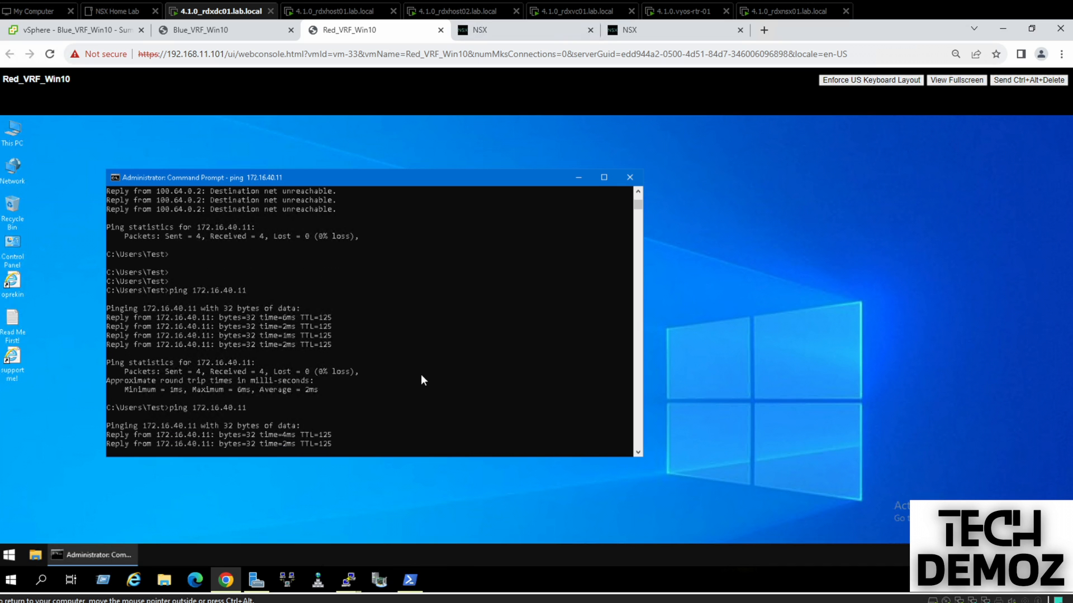
{"action": "key", "text": "Return"}
{"action": "key", "text": "Return"}
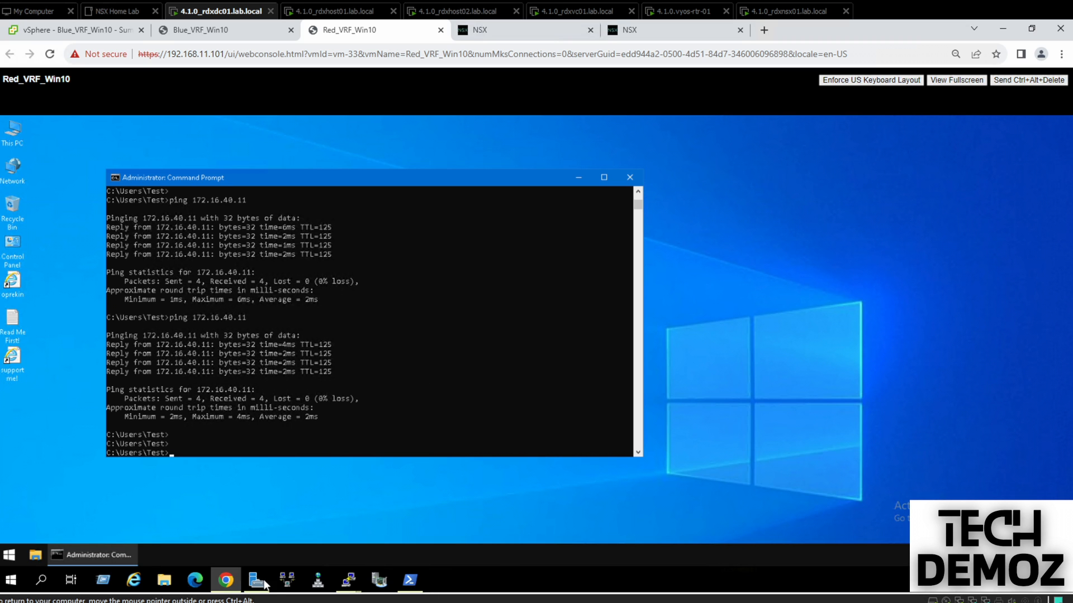
- Switch to the rdxedge01 PuTTY session for VRF 30, run get route and highlight the 172.16.50.0/24 network
{"action": "left_click", "coordinate": [348, 580]}
{"action": "left_click", "coordinate": [243, 535]}
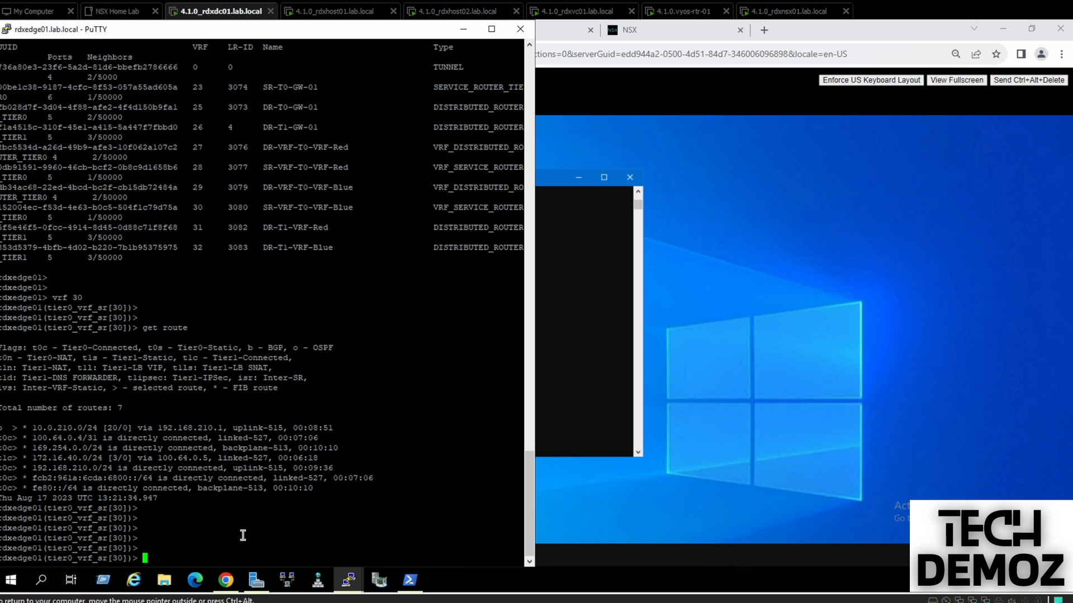
{"action": "key", "text": "Return"}
{"action": "key", "text": "Return"}
{"action": "key", "text": "Return"}
{"action": "key", "text": "Up"}
{"action": "key", "text": "Return"}
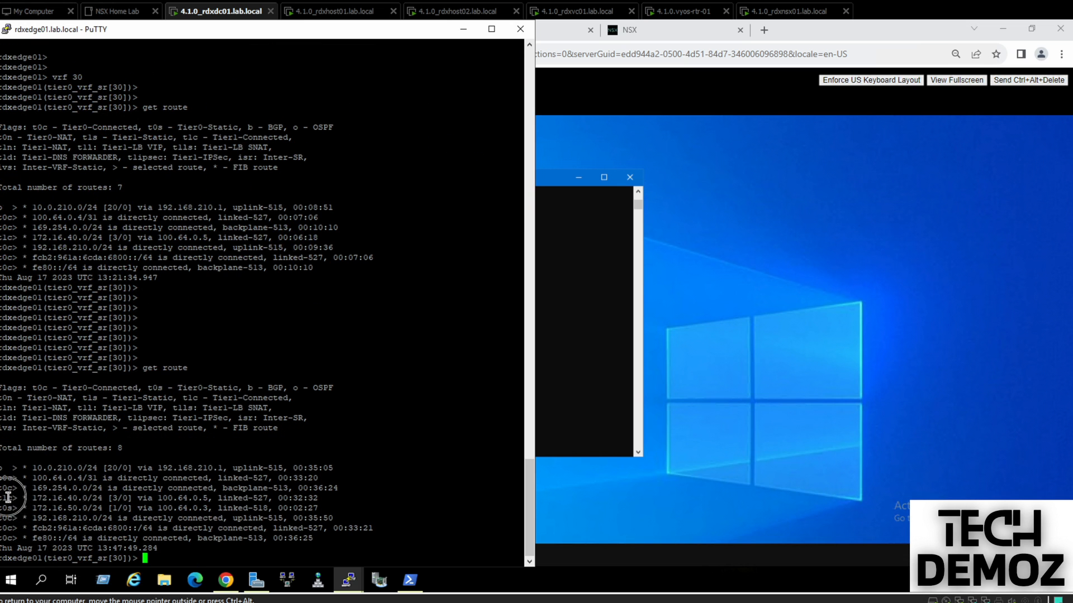
{"action": "double_click", "coordinate": [70, 507]}
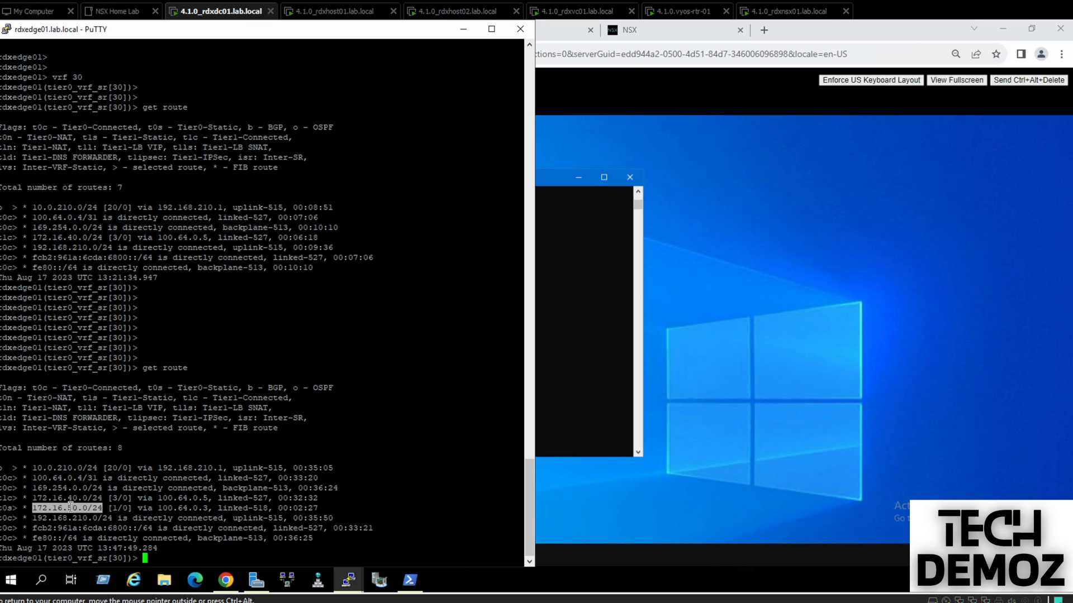
- Bring up the rdxedge01 PuTTY session for VRF 28 and run get route there
{"action": "left_click", "coordinate": [287, 584]}
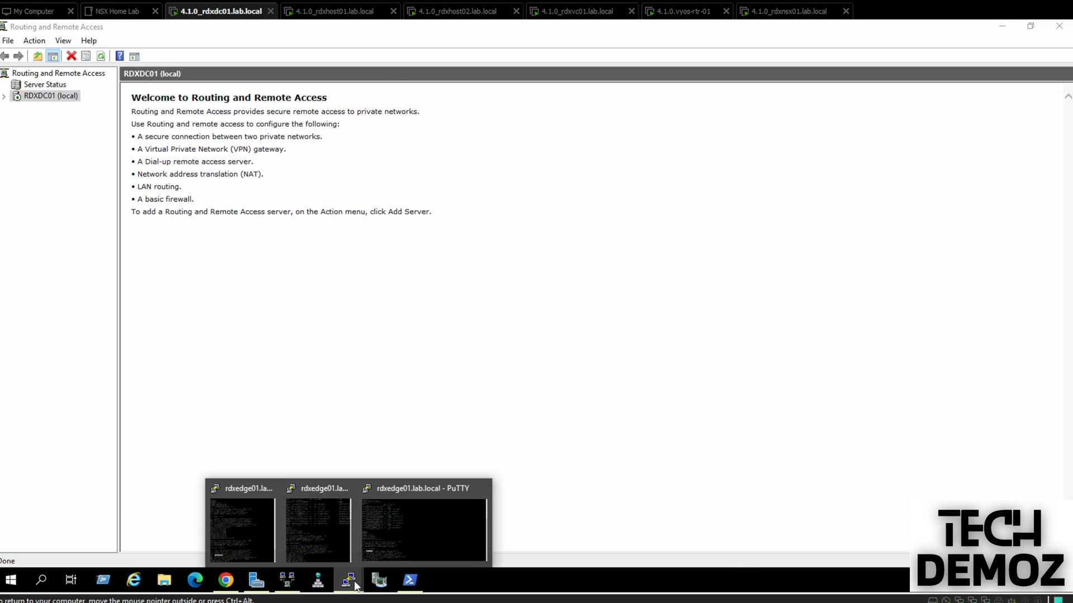
{"action": "left_click", "coordinate": [1000, 29]}
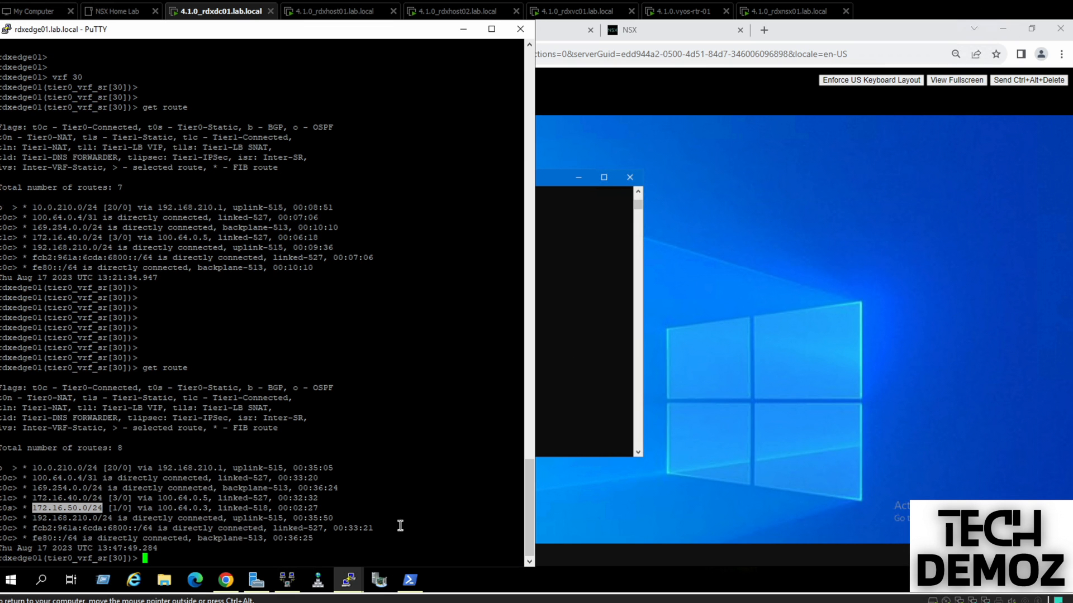
{"action": "mouse_move", "coordinate": [356, 587]}
{"action": "left_click", "coordinate": [316, 541]}
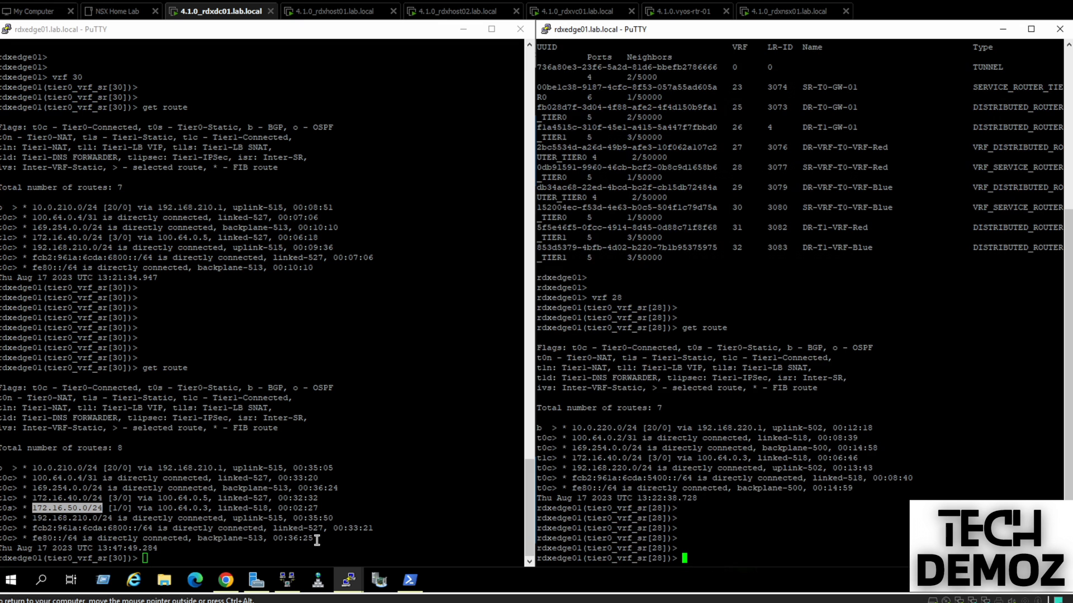
{"action": "key", "text": "Return"}
{"action": "key", "text": "Return"}
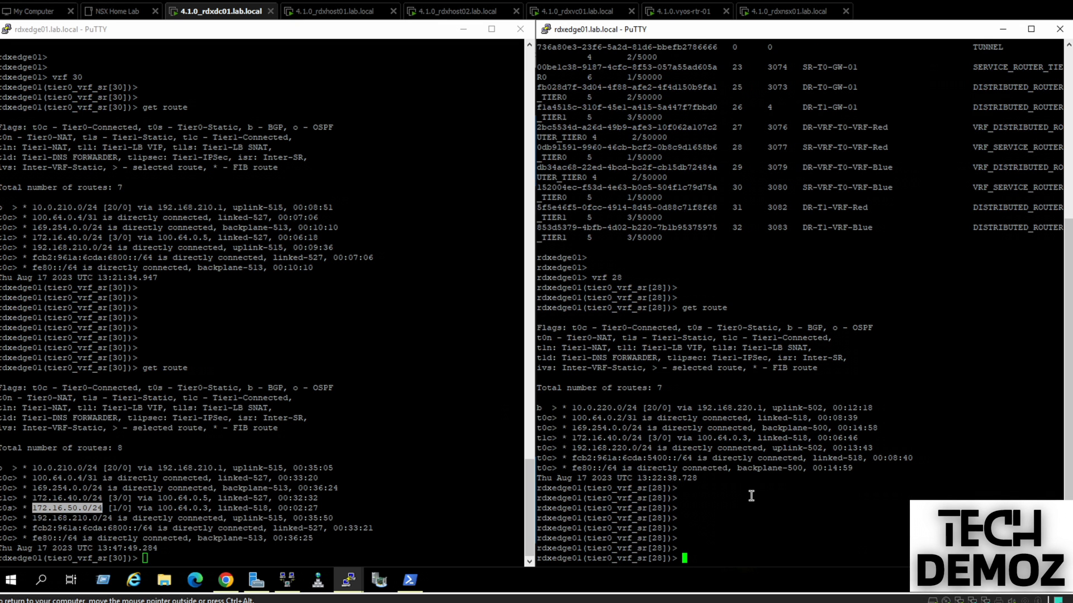
{"action": "key", "text": "Up"}
{"action": "key", "text": "Return"}
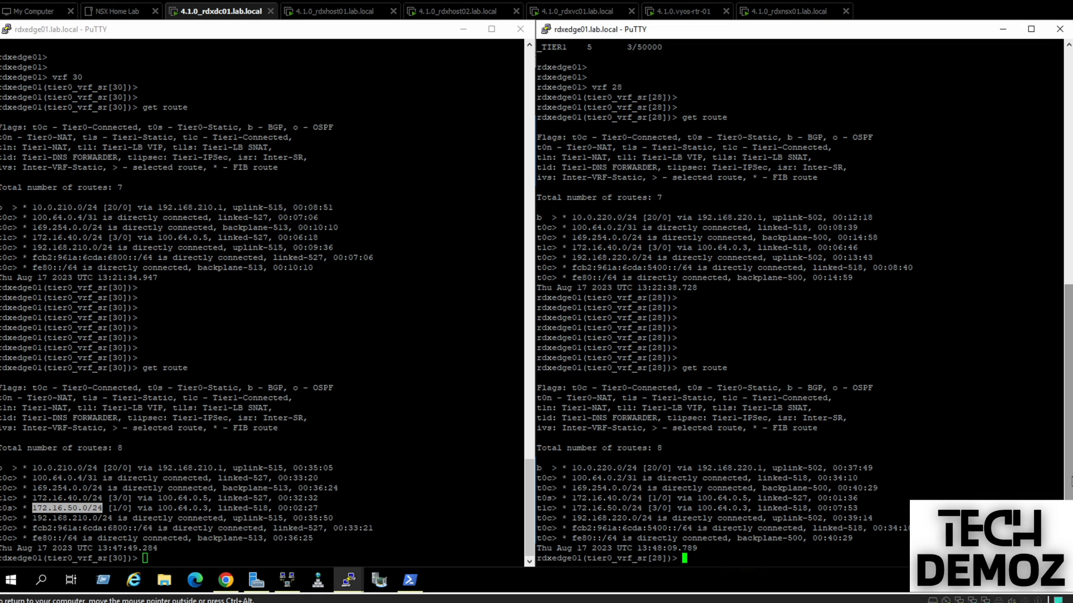
- Highlight the Tier-0 static routes to compare them: 172.16.40.0/24 in VRF 28 and 172.16.50.0/24 in VRF 30
{"action": "double_click", "coordinate": [599, 498]}
{"action": "double_click", "coordinate": [544, 498]}
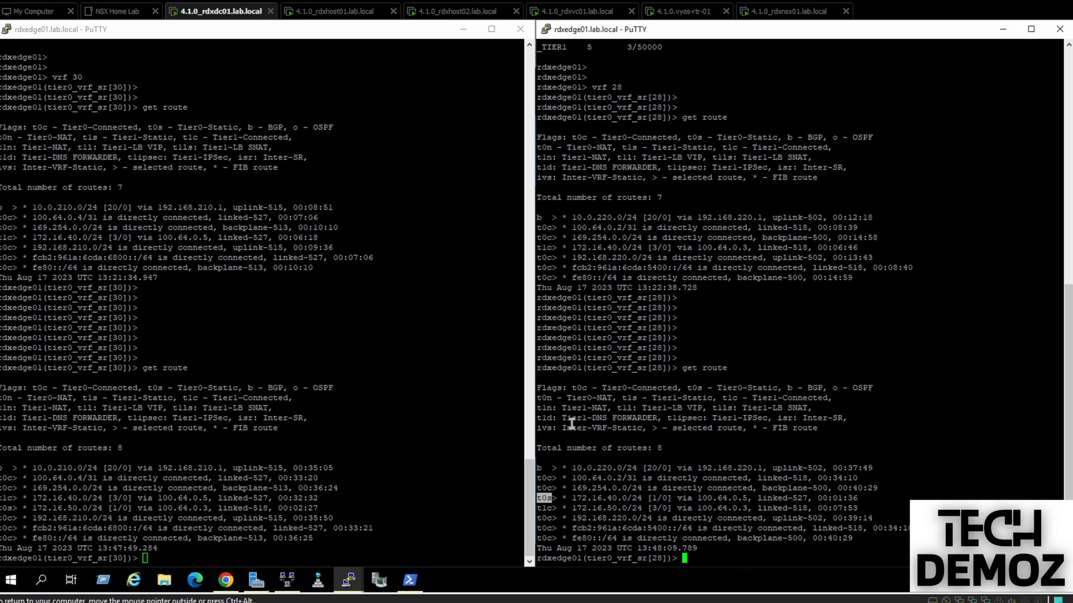
{"action": "left_click_drag", "start_coordinate": [717, 387], "coordinate": [767, 387]}
{"action": "left_click_drag", "start_coordinate": [540, 500], "coordinate": [858, 500]}
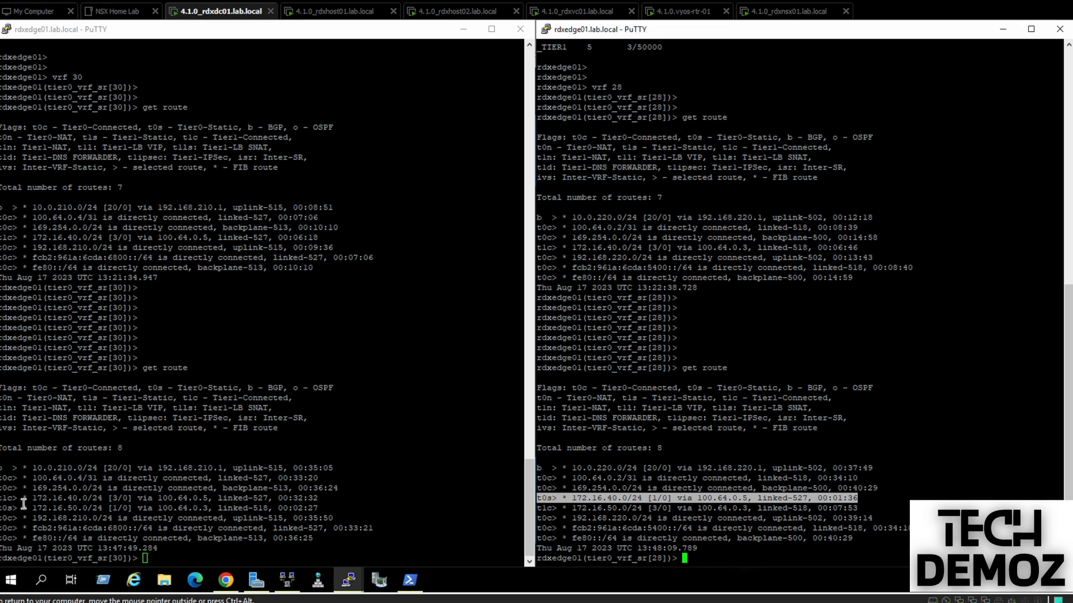
{"action": "left_click", "coordinate": [2, 508]}
{"action": "left_click", "coordinate": [21, 507]}
{"action": "left_click_drag", "start_coordinate": [21, 507], "coordinate": [322, 507]}
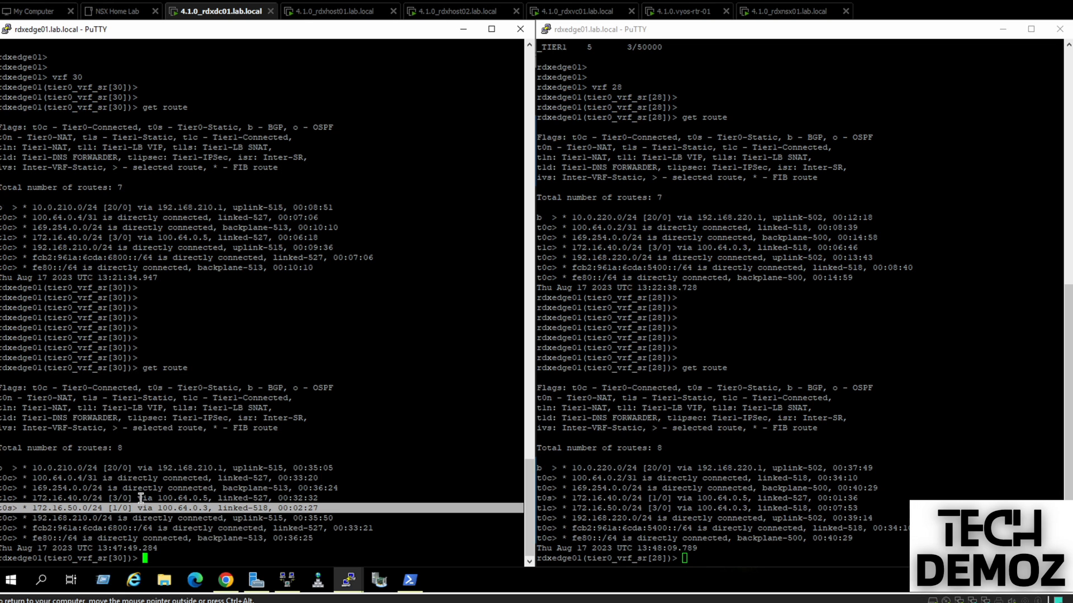
- Clear the route highlight in the VRF 30 session and add three empty prompt lines in the VRF 28 session
{"action": "left_click", "coordinate": [173, 544]}
{"action": "left_click", "coordinate": [682, 536]}
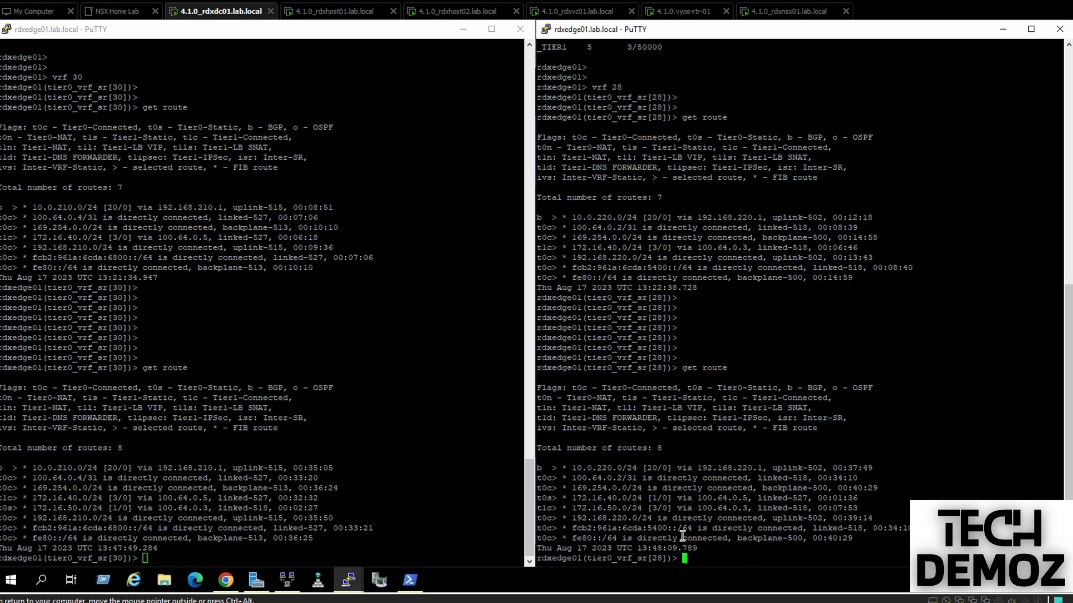
{"action": "key", "text": "Return"}
{"action": "key", "text": "Return"}
{"action": "key", "text": "Return"}
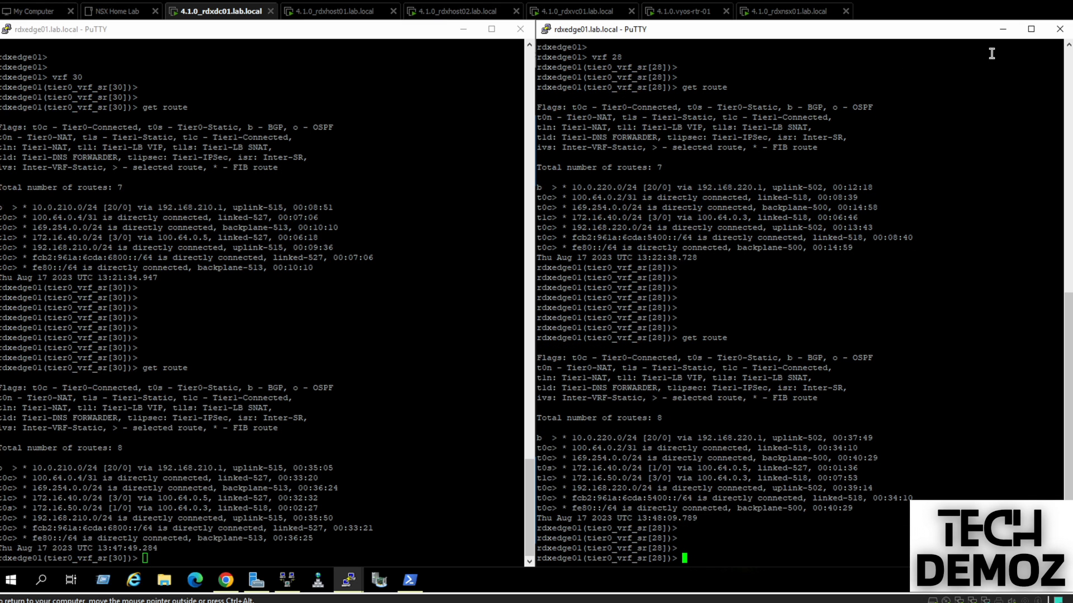
- Minimize both rdxedge01 PuTTY windows and the Command Prompt inside the Red_VRF_Win10 console
{"action": "left_click", "coordinate": [1003, 31]}
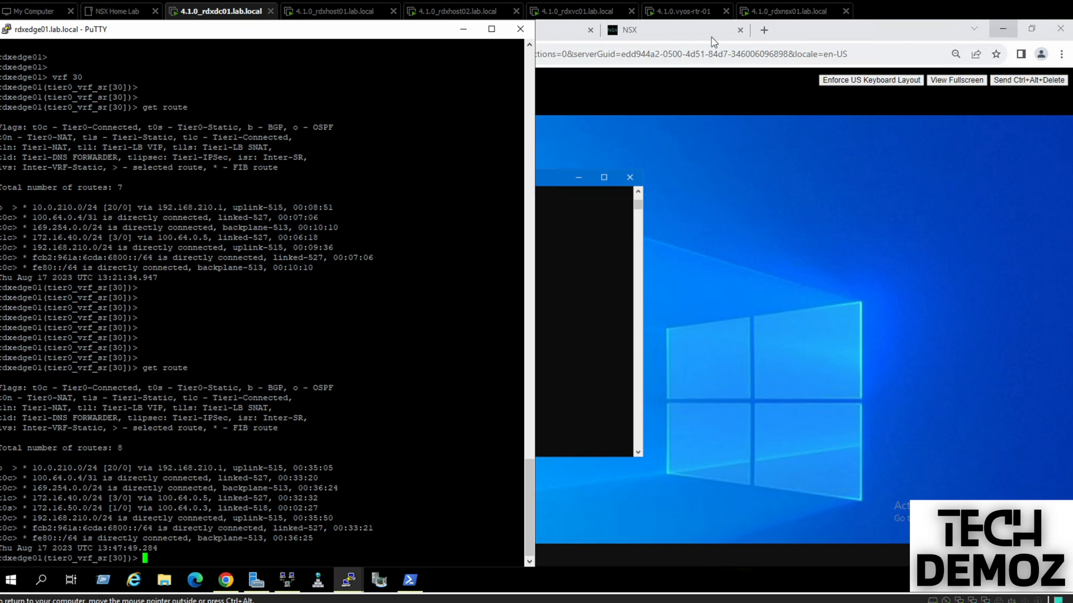
{"action": "left_click", "coordinate": [463, 30]}
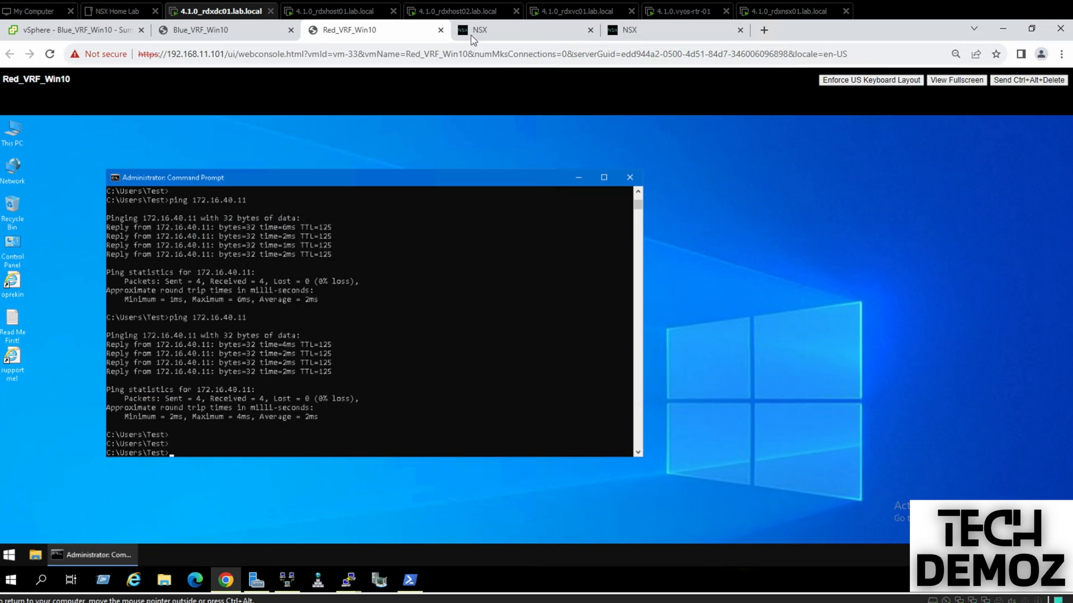
{"action": "left_click", "coordinate": [578, 177]}
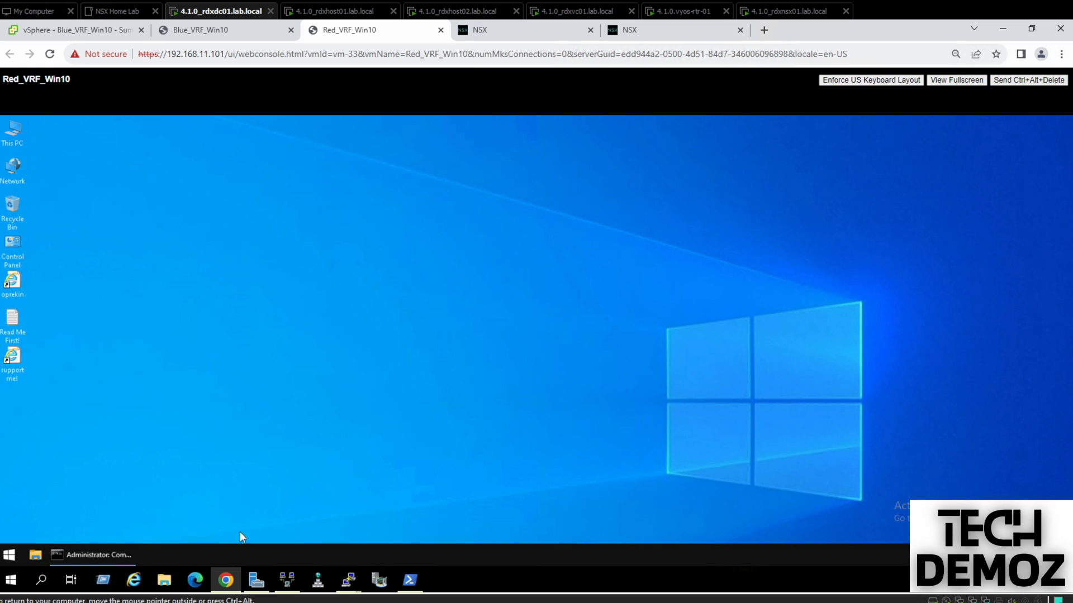
- Return to NSX Manager in Chrome and open the list of Tier-0 gateways
{"action": "left_click", "coordinate": [225, 587]}
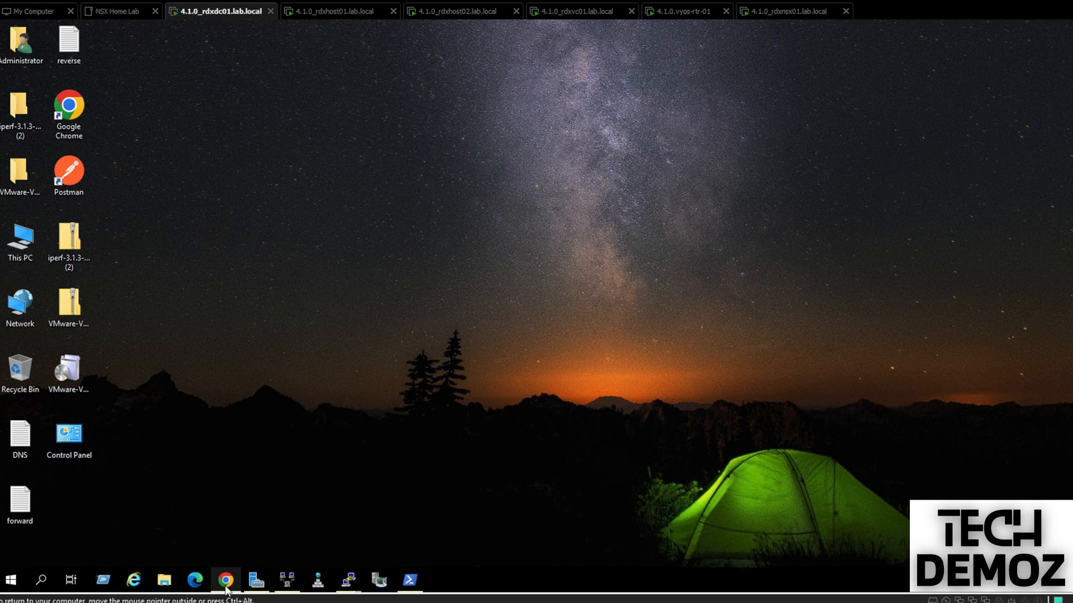
{"action": "left_click", "coordinate": [225, 580]}
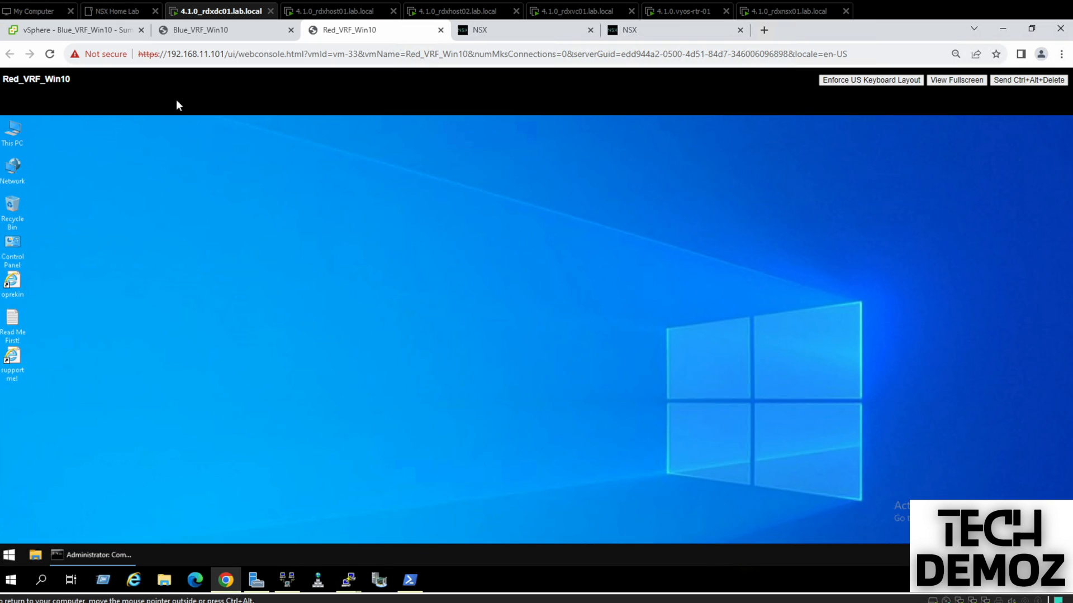
{"action": "left_click", "coordinate": [523, 31]}
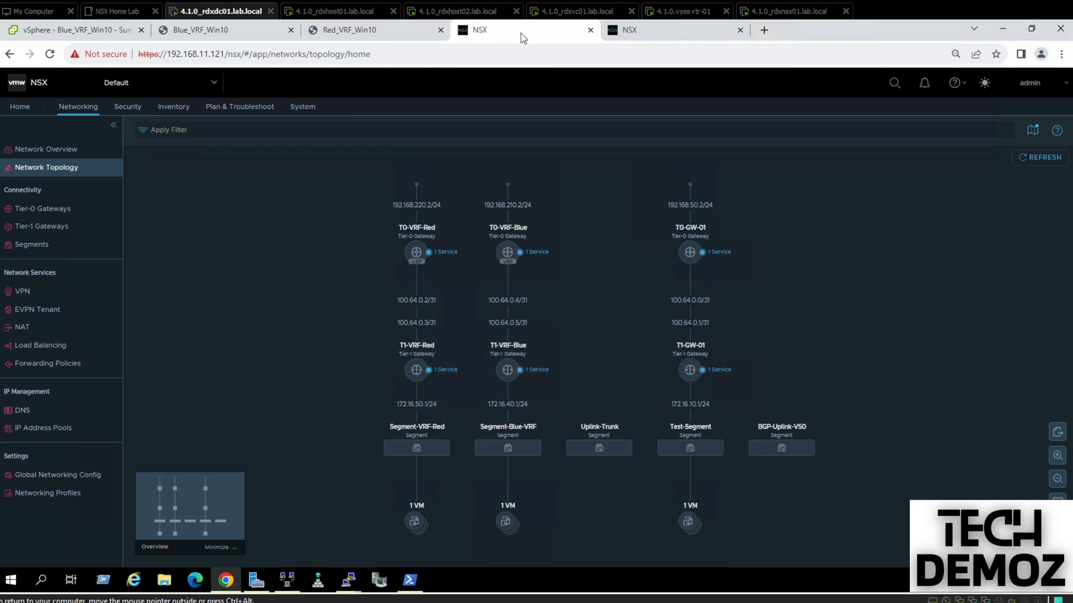
{"action": "left_click", "coordinate": [60, 215]}
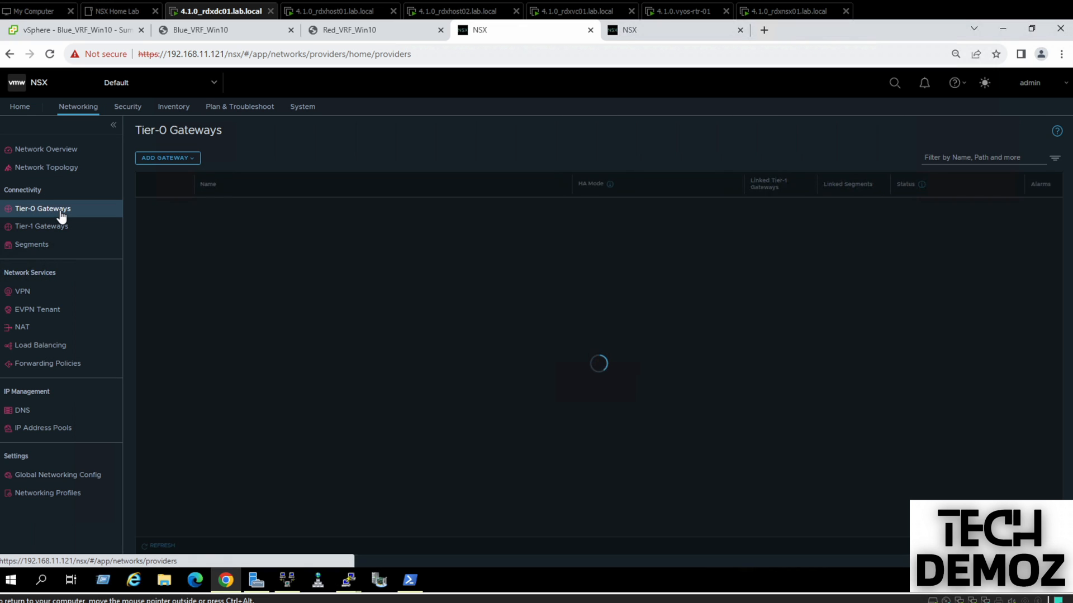